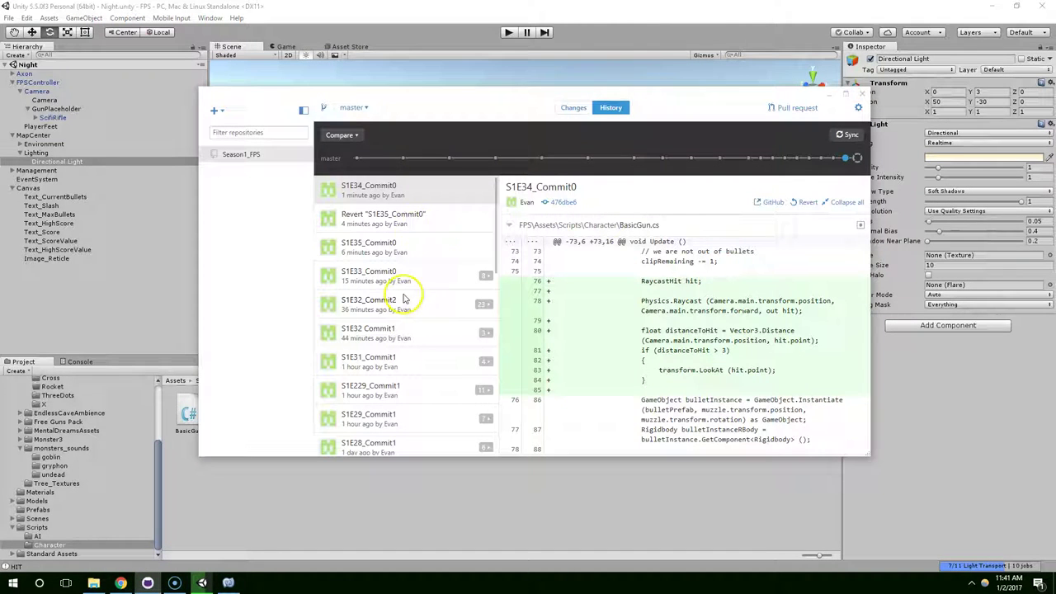
# Return to the Unity scene, open the Lighting window and dock it beside the Inspector
pyautogui.click(825, 95)
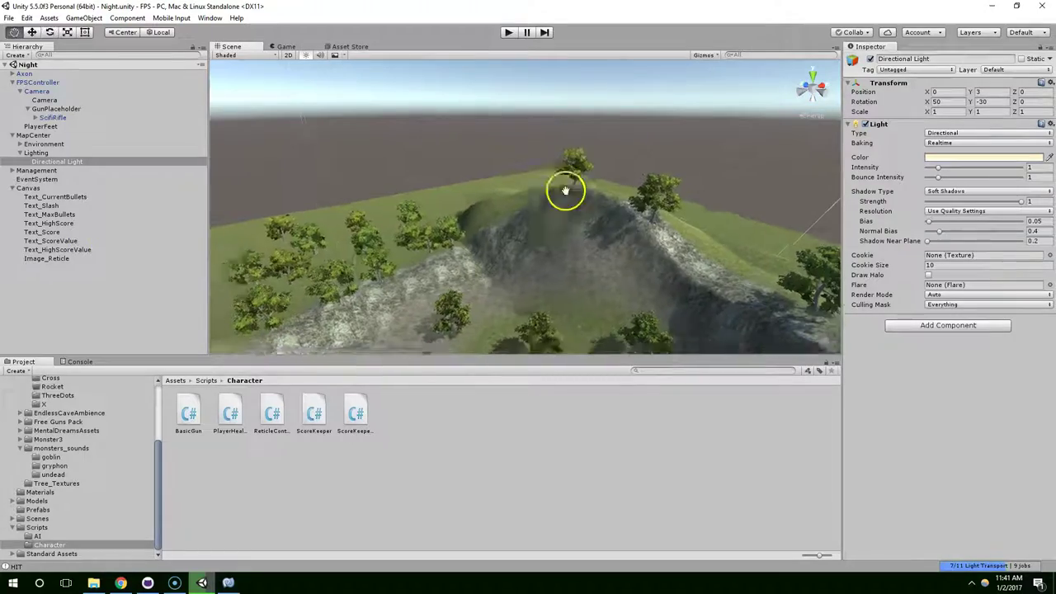
pyautogui.moveTo(480, 254); pyautogui.dragTo(431, 561, button='right')
pyautogui.press('w')
pyautogui.press('w')
pyautogui.moveTo(363, 90); pyautogui.dragTo(659, 113, button='right')
pyautogui.click(210, 17)
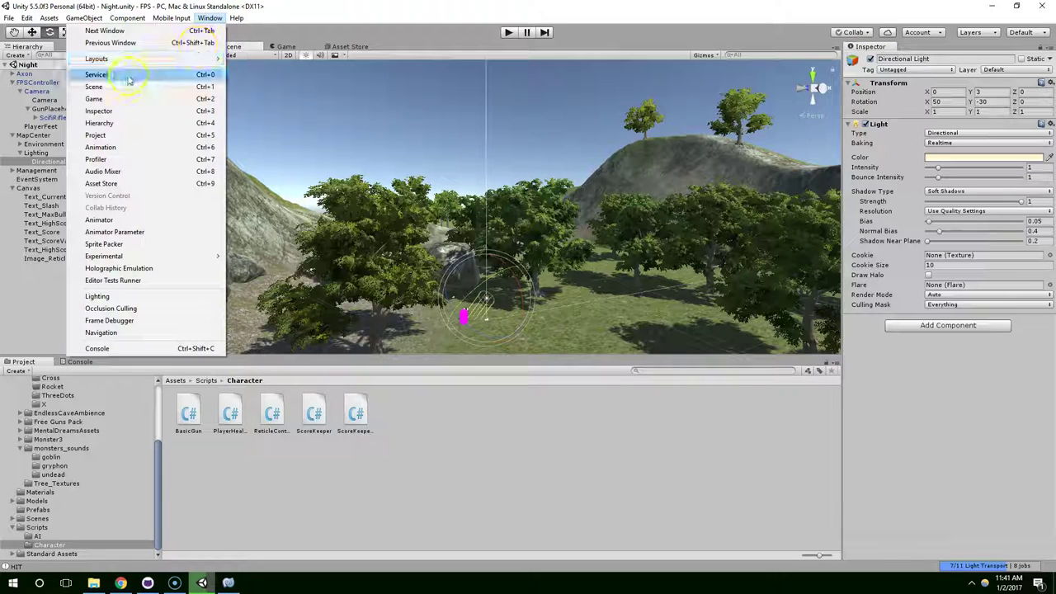
pyautogui.click(99, 296)
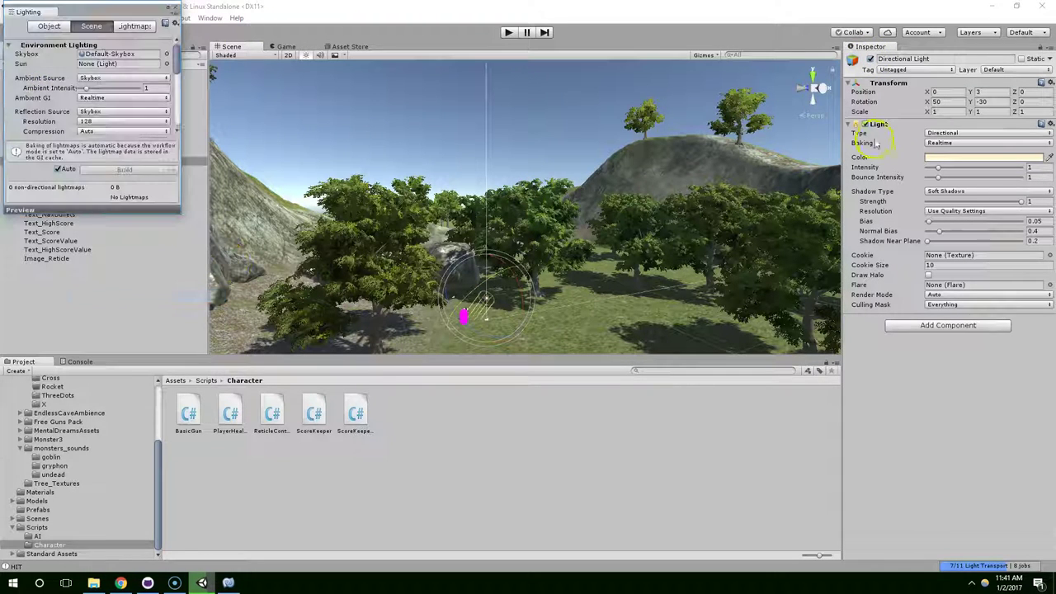
pyautogui.moveTo(36, 12); pyautogui.dragTo(924, 50)
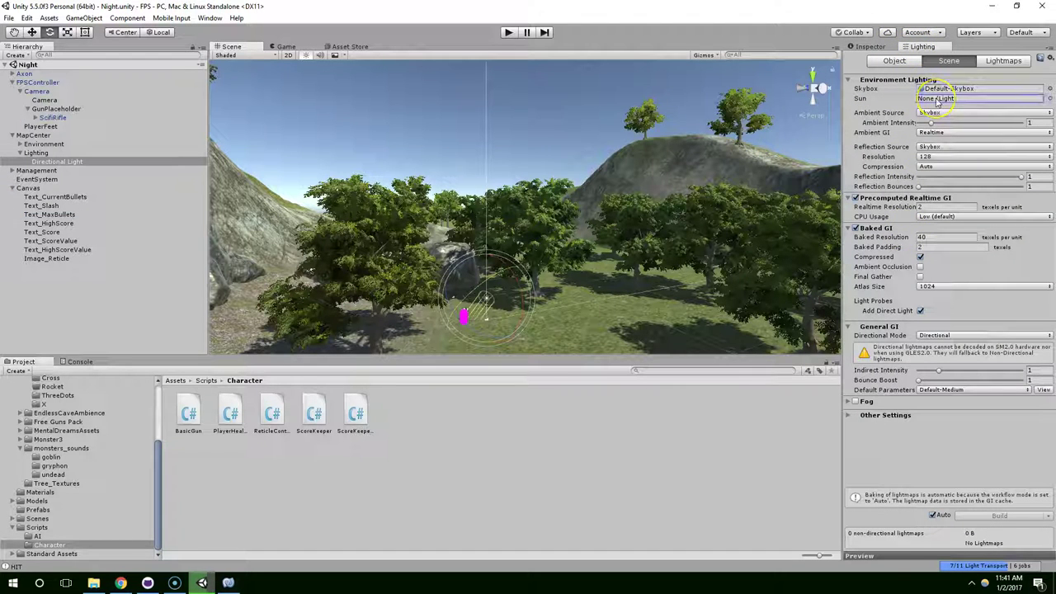
# Assign the Directional Light under MapCenter's Lighting group as the Sun in the scene's environment lighting
pyautogui.moveTo(52, 170); pyautogui.dragTo(865, 122)
pyautogui.moveTo(489, 186); pyautogui.dragTo(596, 172, button='right')
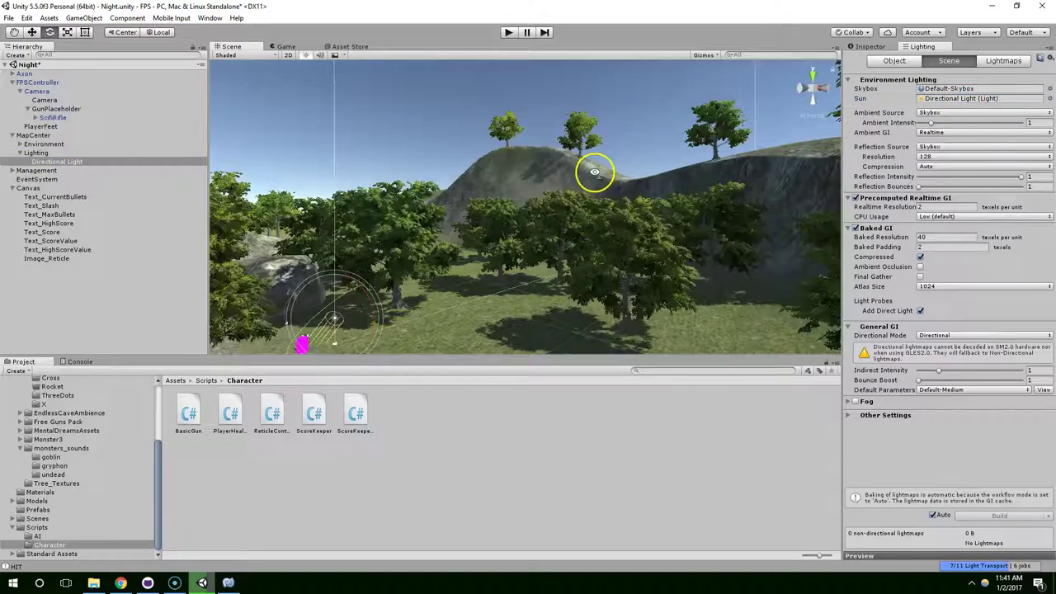
pyautogui.moveTo(588, 198); pyautogui.dragTo(648, 160, button='middle')
pyautogui.moveTo(528, 160); pyautogui.dragTo(640, 107, button='right')
pyautogui.moveTo(631, 285); pyautogui.dragTo(624, 210, button='middle')
pyautogui.moveTo(624, 209); pyautogui.dragTo(638, 157, button='right')
pyautogui.moveTo(655, 248)
pyautogui.mouseDown()
pyautogui.moveTo(679, 278)
pyautogui.moveTo(659, 242)
pyautogui.mouseUp()
pyautogui.moveTo(654, 214); pyautogui.dragTo(467, 175, button='right')
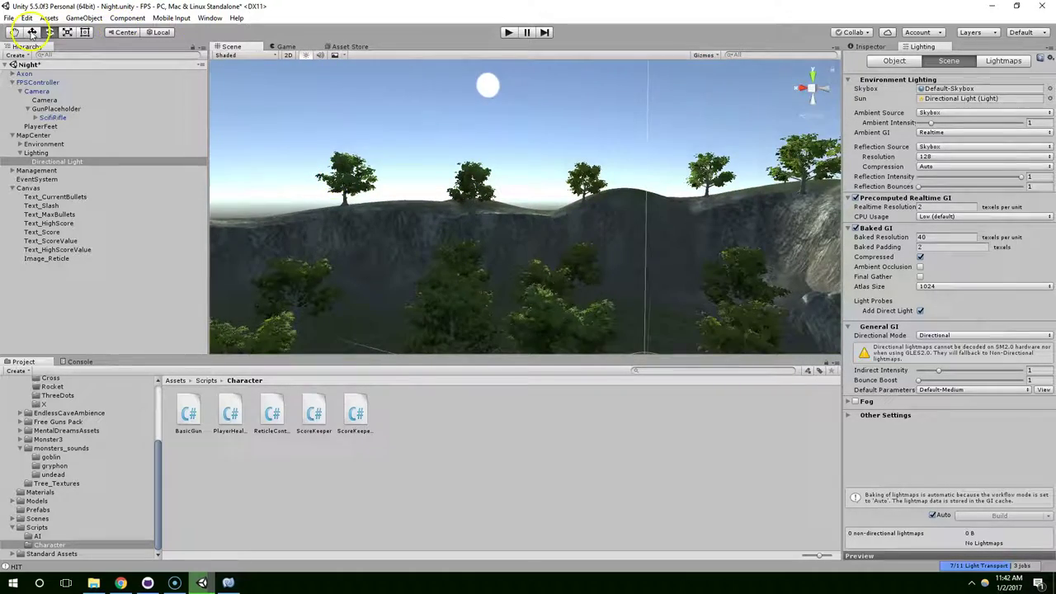
pyautogui.click(32, 34)
pyautogui.moveTo(541, 208); pyautogui.dragTo(573, 239, button='right')
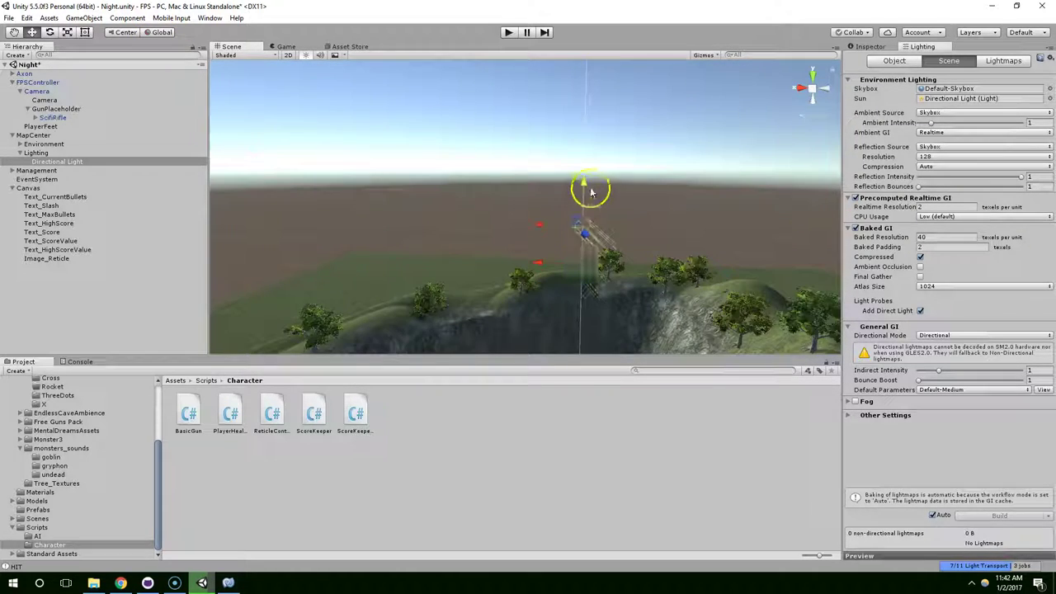
pyautogui.moveTo(583, 202); pyautogui.dragTo(666, 169, button='right')
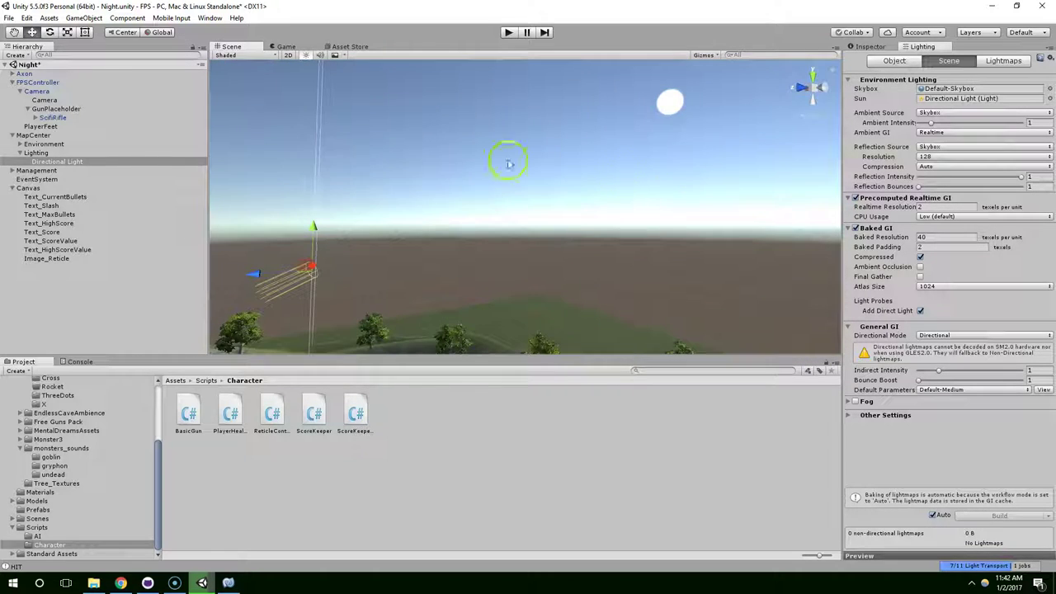
pyautogui.moveTo(356, 255); pyautogui.dragTo(483, 265, button='right')
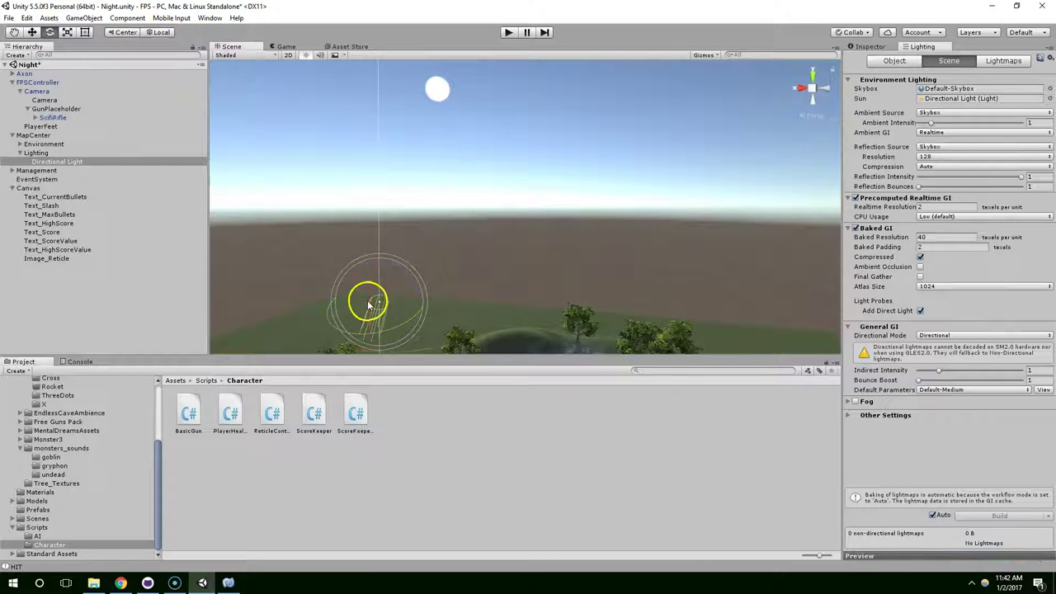
# Rotate the sun's Directional Light until it shines from below the horizon and the scene is in full night darkness
pyautogui.moveTo(369, 305); pyautogui.dragTo(377, 258)
pyautogui.moveTo(377, 257); pyautogui.dragTo(487, 278, button='right')
pyautogui.scroll(-2, 528, 260)
pyautogui.scroll(-6, 452, 168)
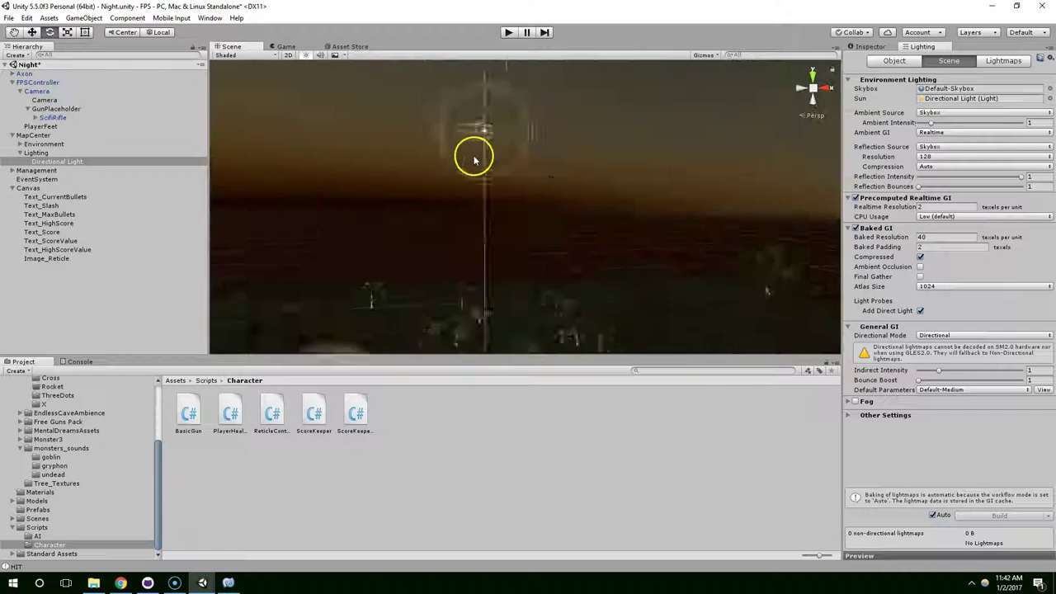
pyautogui.moveTo(469, 161); pyautogui.dragTo(526, 213, button='right')
pyautogui.moveTo(551, 209); pyautogui.dragTo(556, 230)
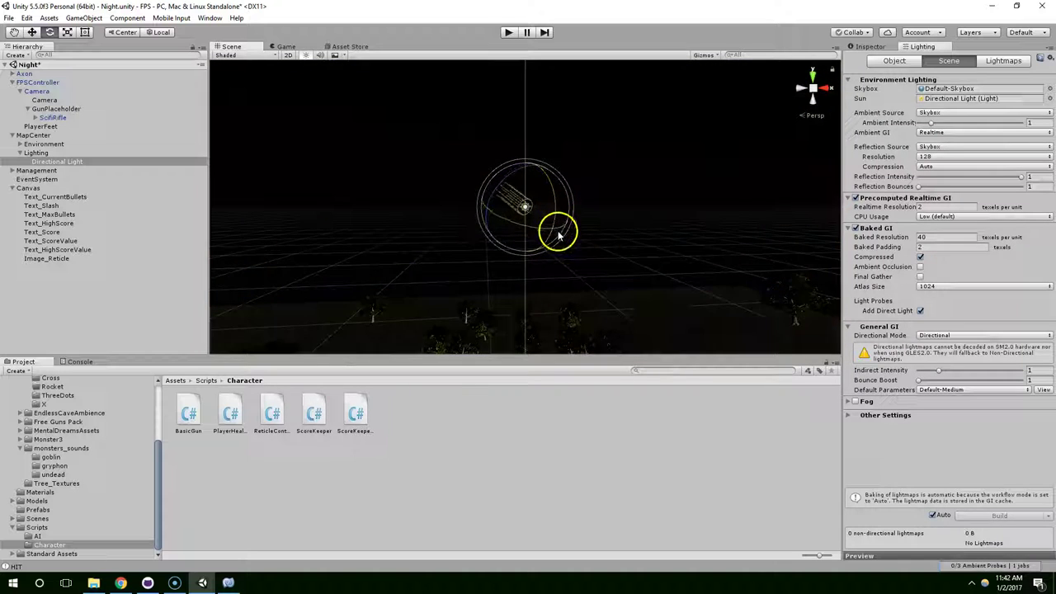
pyautogui.moveTo(555, 233); pyautogui.dragTo(557, 584, button='right')
pyautogui.moveTo(457, 234); pyautogui.dragTo(473, 323, button='right')
pyautogui.moveTo(474, 322); pyautogui.dragTo(455, 97, button='middle')
pyautogui.moveTo(538, 268); pyautogui.dragTo(552, 193, button='right')
pyautogui.moveTo(552, 193); pyautogui.dragTo(605, 133, button='middle')
pyautogui.moveTo(606, 132); pyautogui.dragTo(629, 307)
pyautogui.press('f')
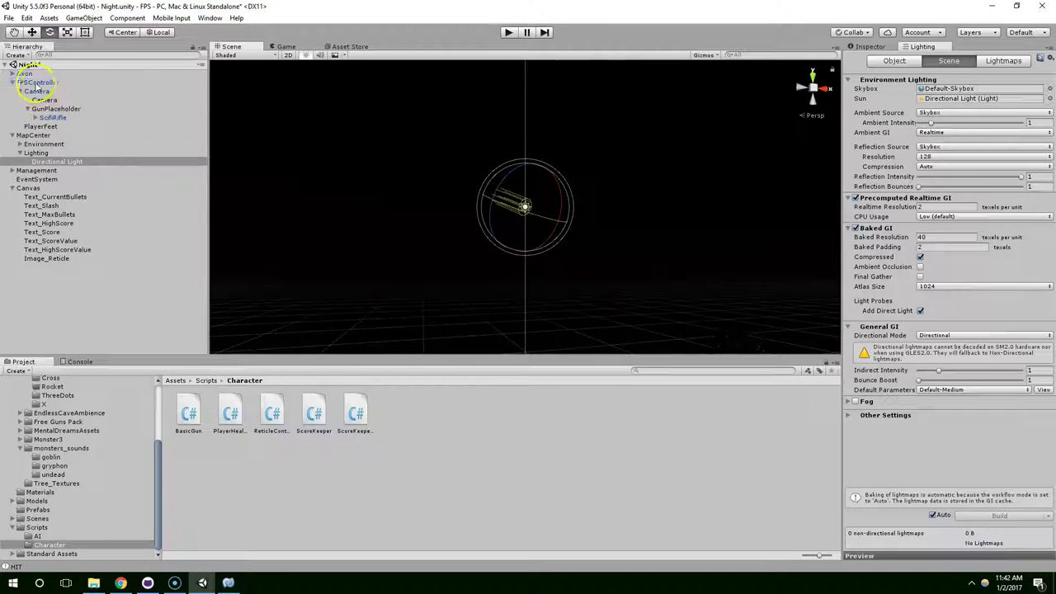
# Add a Spotlight as a child of the ScifiRifle in the FPSController's GunPlaceholder
pyautogui.doubleClick(36, 84)
pyautogui.moveTo(508, 239); pyautogui.dragTo(561, 331, button='middle')
pyautogui.moveTo(561, 330); pyautogui.dragTo(294, 177)
pyautogui.click(52, 117)
pyautogui.rightClick(52, 118)
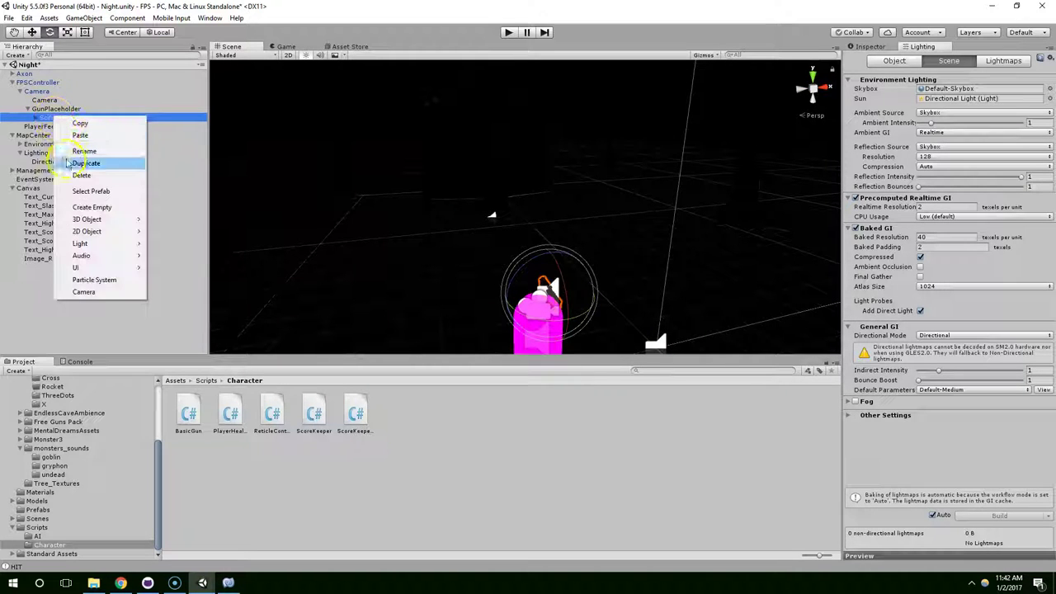
pyautogui.moveTo(96, 249)
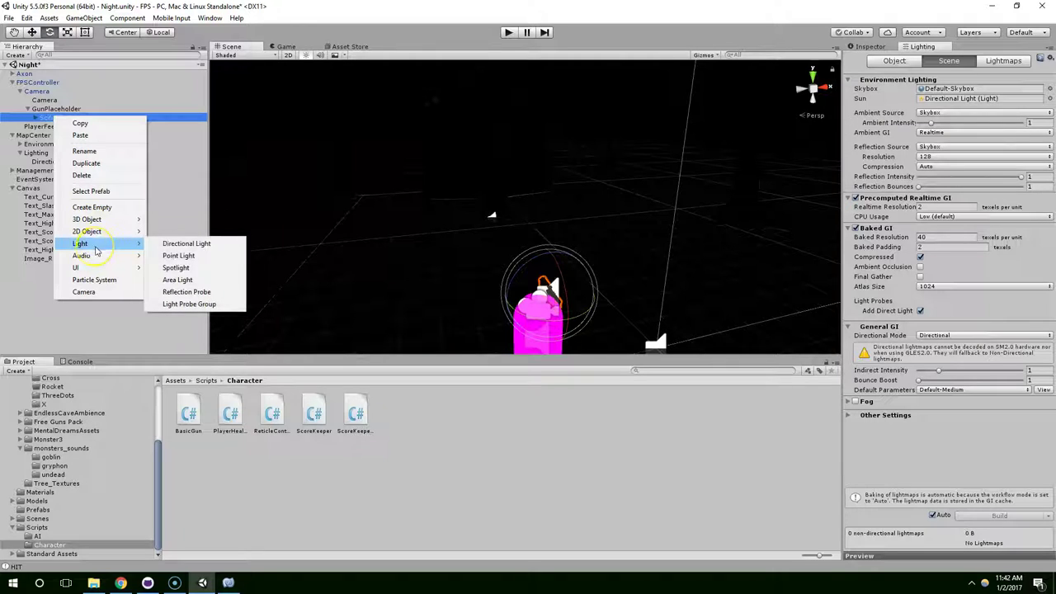
pyautogui.click(175, 267)
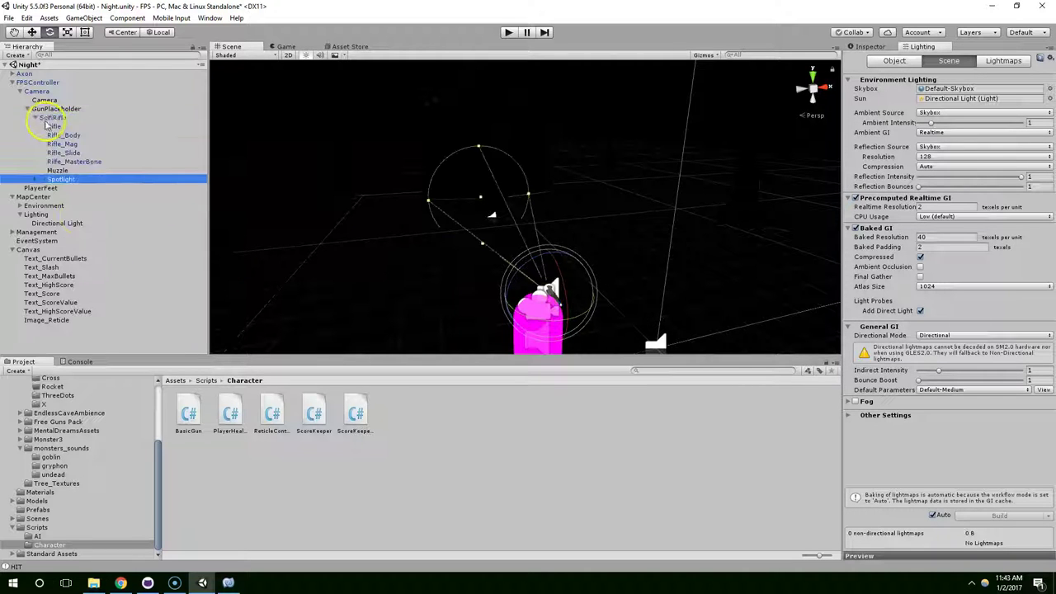
pyautogui.keyDown('alt'); pyautogui.moveTo(350, 257); pyautogui.dragTo(615, 225); pyautogui.keyUp('alt')
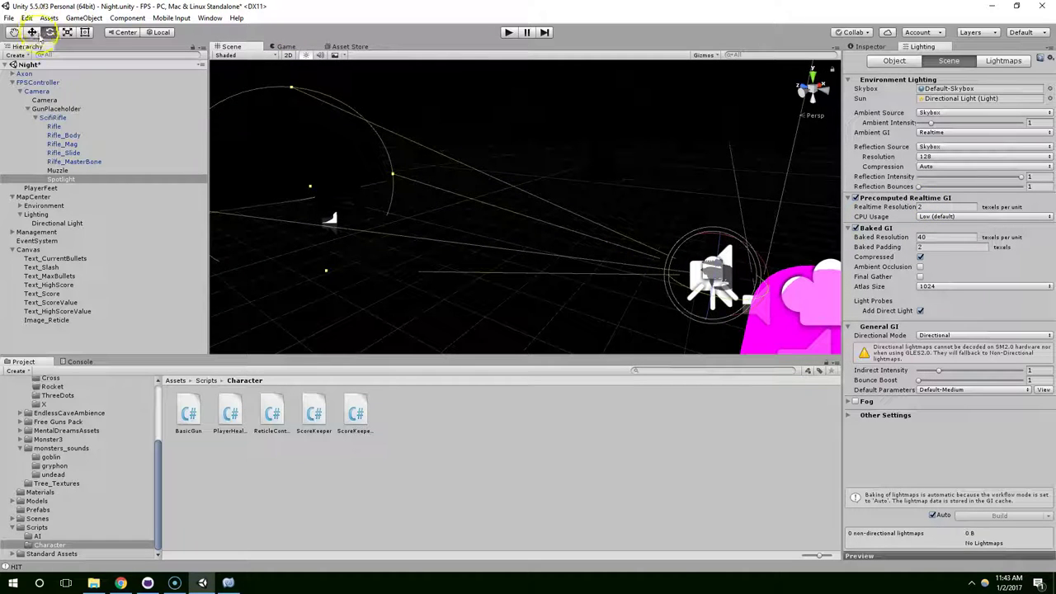
pyautogui.click(33, 33)
pyautogui.press('f')
pyautogui.moveTo(434, 141); pyautogui.dragTo(481, 195, button='middle')
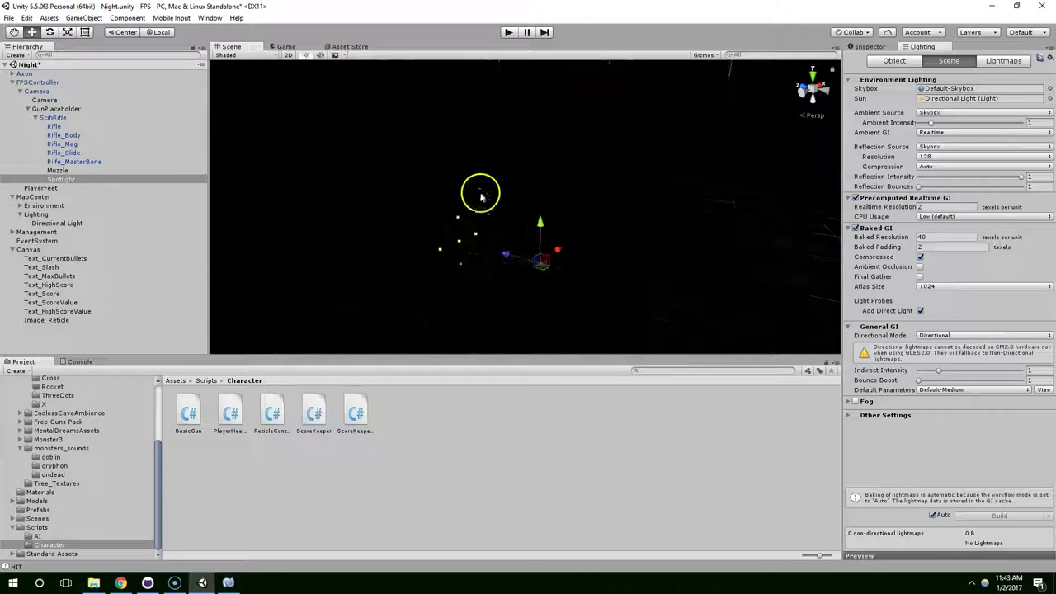
# Add a temporary top-level directional light to the scene to illuminate the area around the player
pyautogui.click(13, 83)
pyautogui.click(113, 271)
pyautogui.rightClick(117, 272)
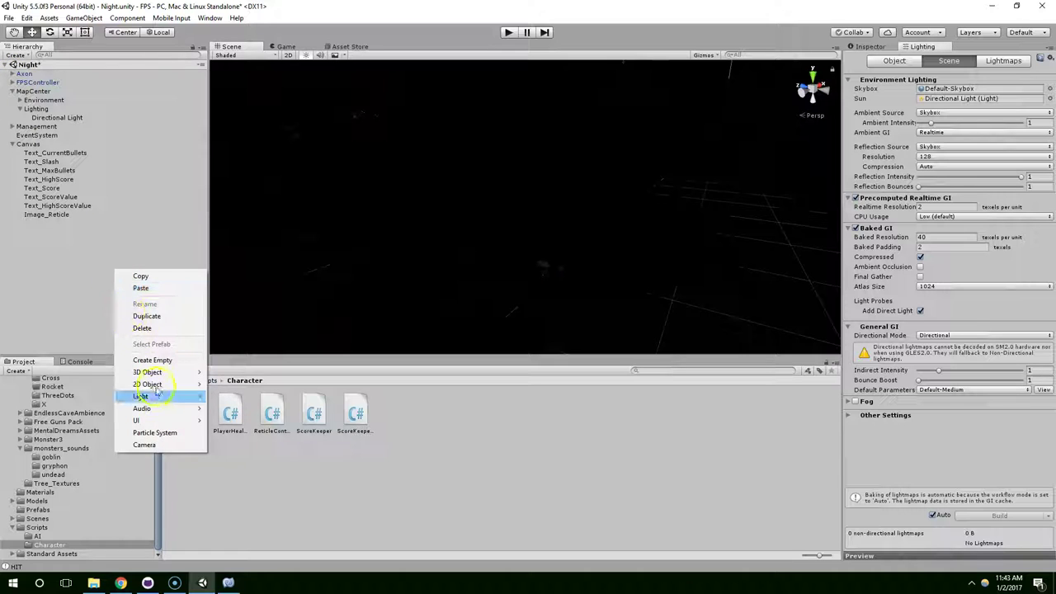
pyautogui.moveTo(147, 395)
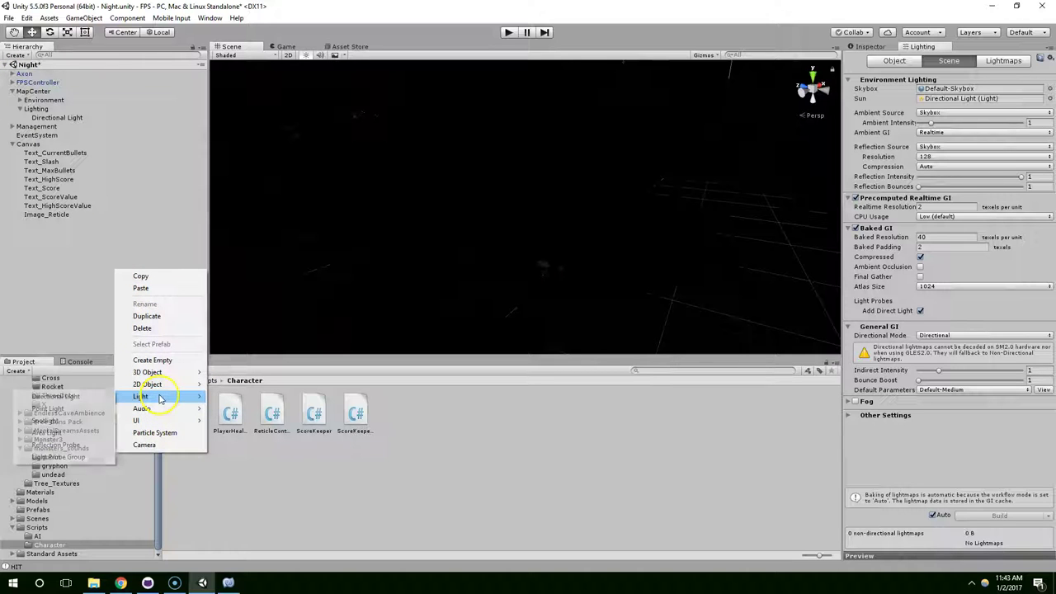
pyautogui.click(59, 409)
pyautogui.moveTo(507, 219); pyautogui.dragTo(484, 227, button='middle')
pyautogui.scroll(2, 489, 254)
pyautogui.moveTo(489, 254); pyautogui.dragTo(468, 173, button='right')
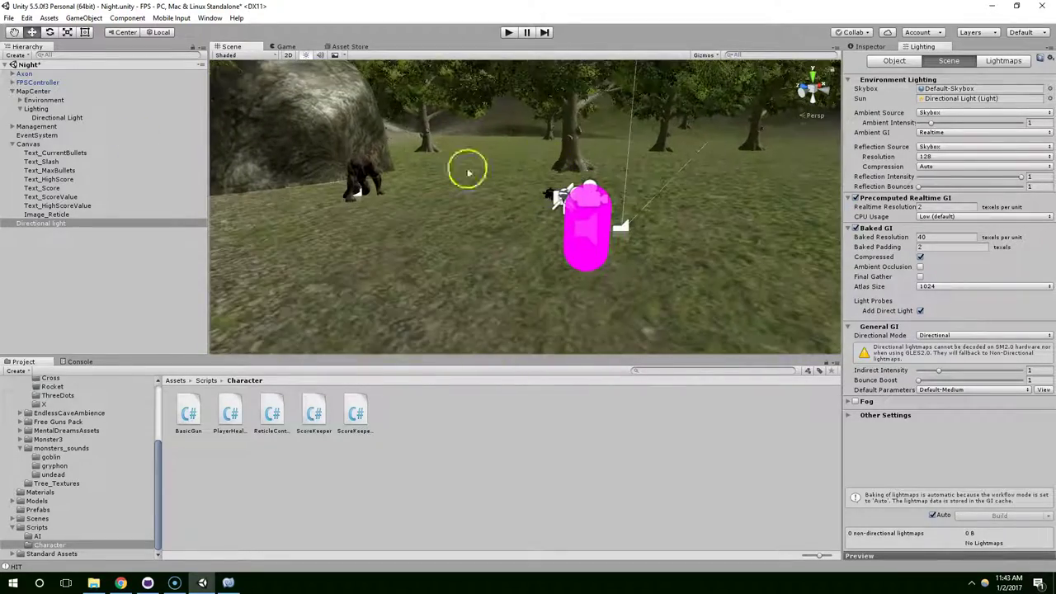
# Move the ScifiRifle's Spotlight along the gun to about Y -0.02 and Z 0.55
pyautogui.click(38, 111)
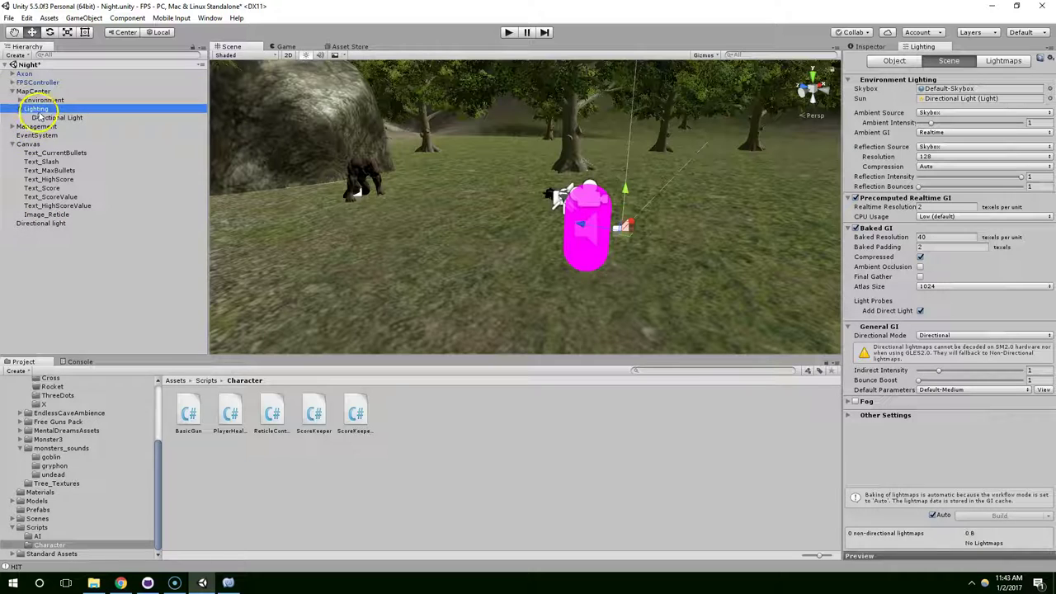
pyautogui.click(18, 83)
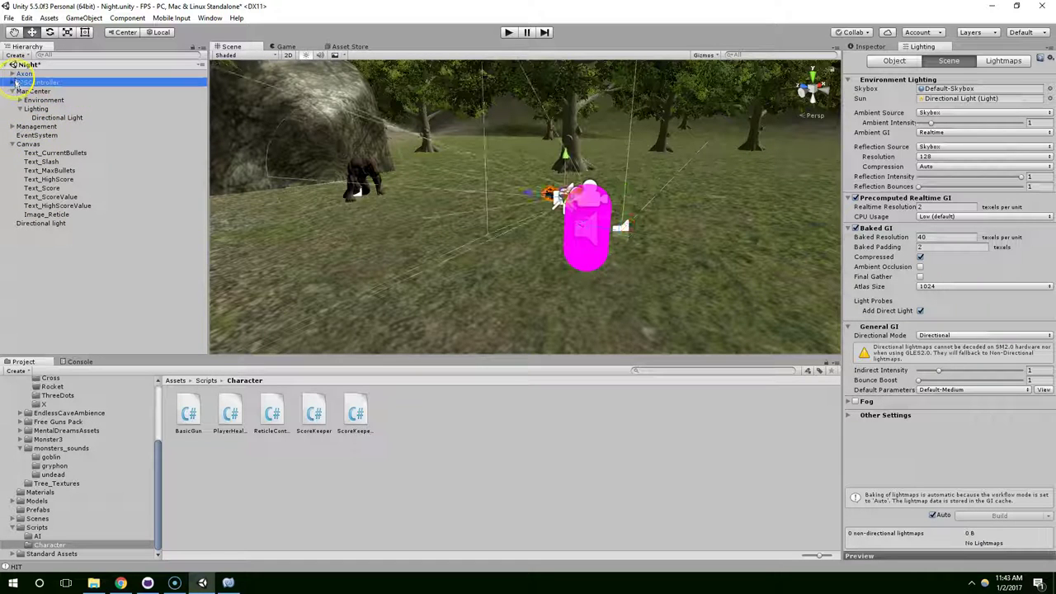
pyautogui.click(61, 179)
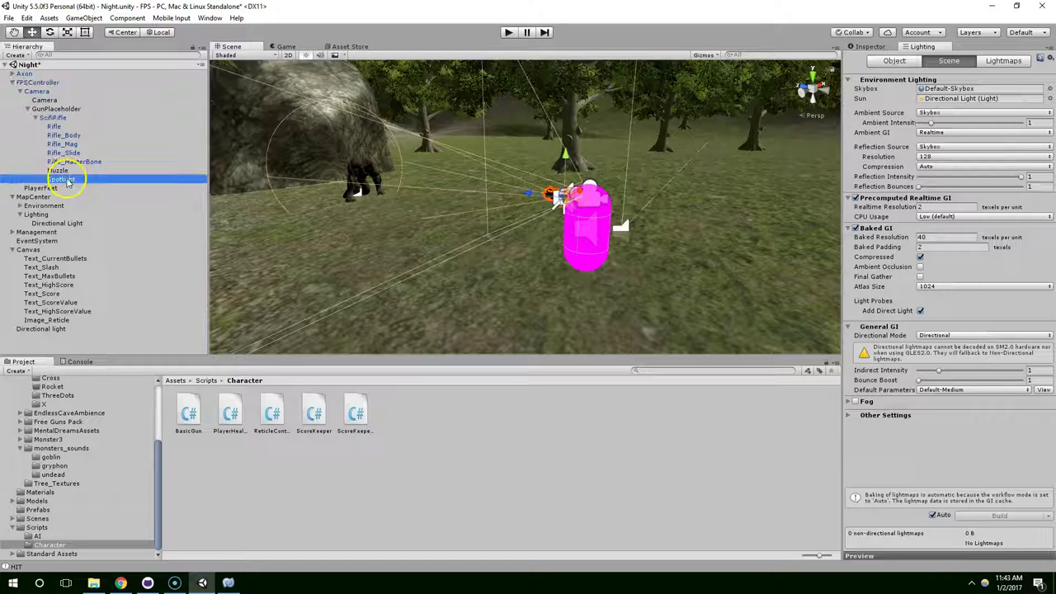
pyautogui.press('f')
pyautogui.scroll(15, 545, 222)
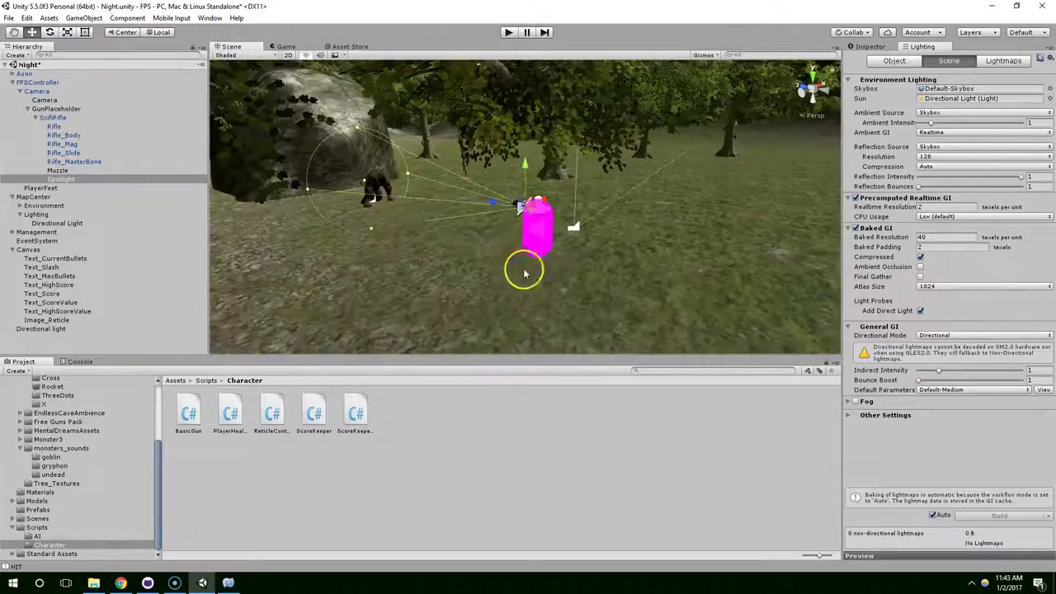
pyautogui.moveTo(481, 250); pyautogui.dragTo(748, 136, button='right')
pyautogui.keyDown('alt'); pyautogui.moveTo(747, 134); pyautogui.dragTo(578, 211); pyautogui.keyUp('alt')
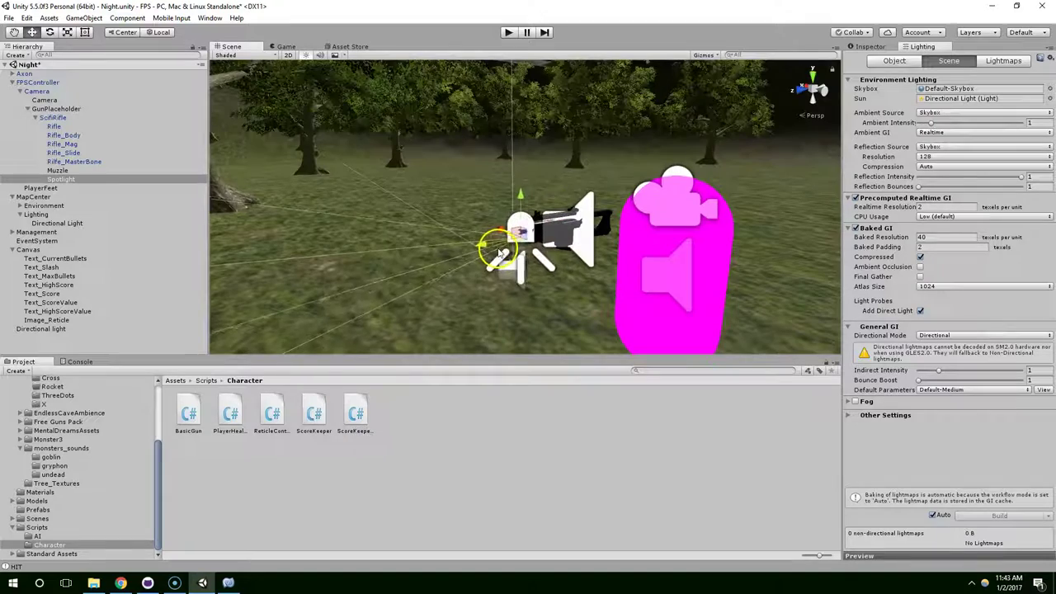
pyautogui.moveTo(499, 253); pyautogui.dragTo(631, 158, button='middle')
pyautogui.scroll(5, 607, 226)
pyautogui.scroll(3, 627, 142)
pyautogui.scroll(3, 576, 181)
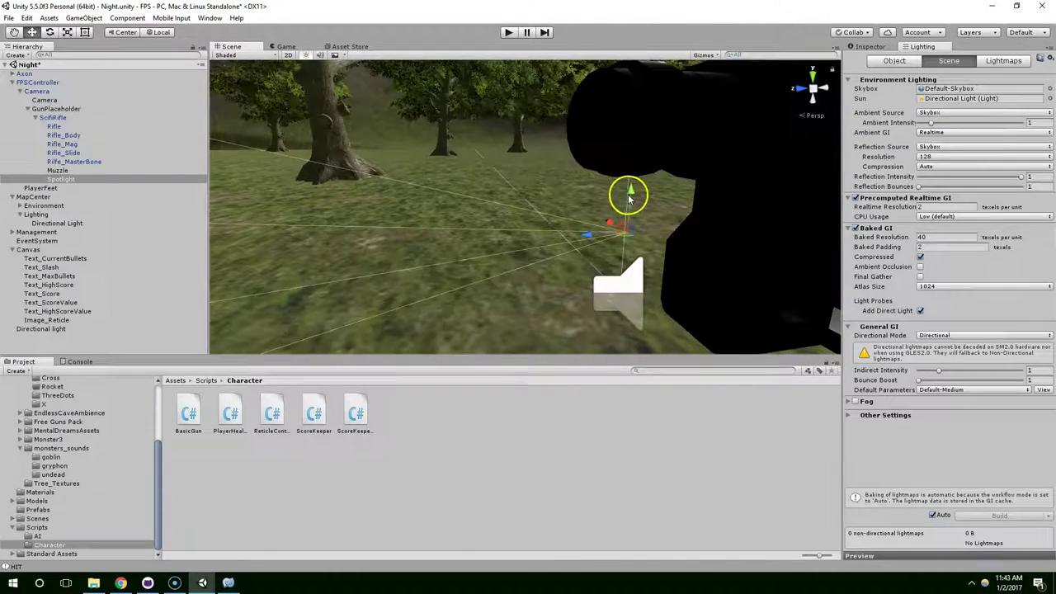
pyautogui.keyDown('alt'); pyautogui.moveTo(599, 284); pyautogui.dragTo(529, 205); pyautogui.keyUp('alt')
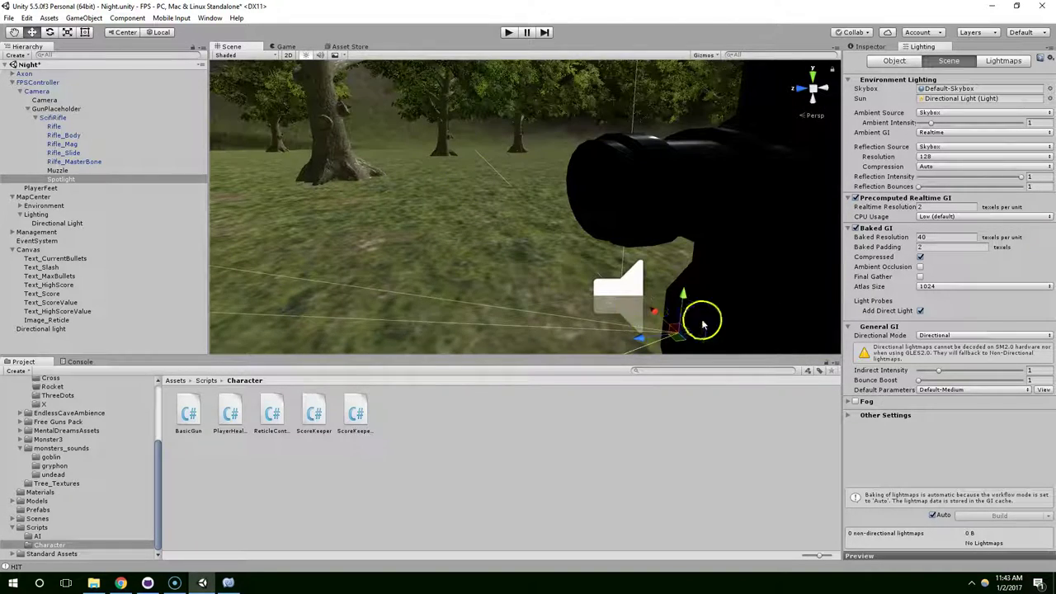
pyautogui.keyDown('alt'); pyautogui.moveTo(672, 303); pyautogui.dragTo(930, 185); pyautogui.keyUp('alt')
# Set the Spotlight's range to 100 in its light properties
pyautogui.click(866, 47)
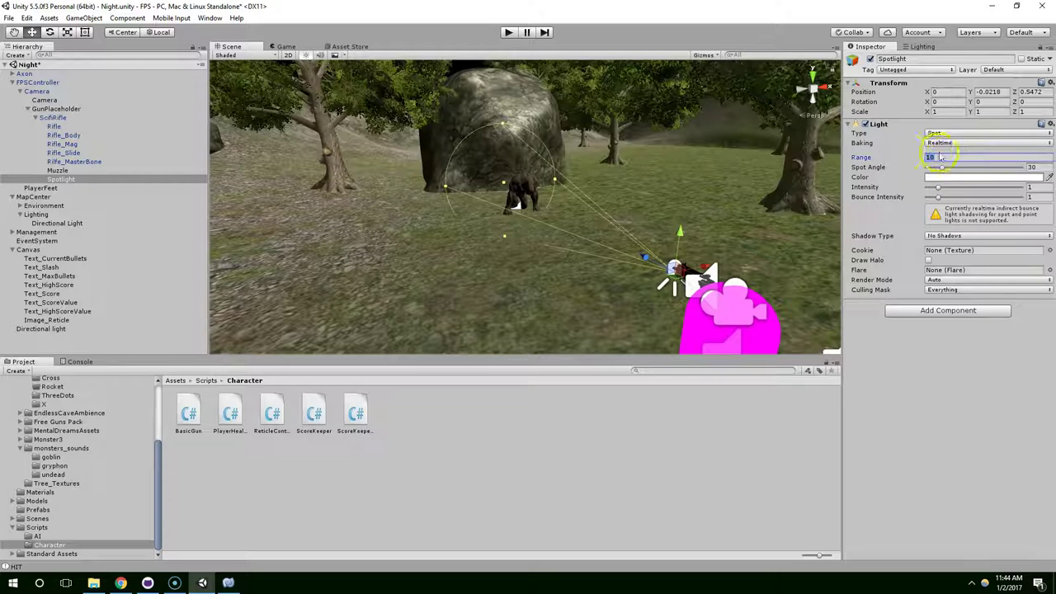
pyautogui.write('100')
pyautogui.keyDown('alt'); pyautogui.moveTo(602, 137); pyautogui.dragTo(674, 158); pyautogui.keyUp('alt')
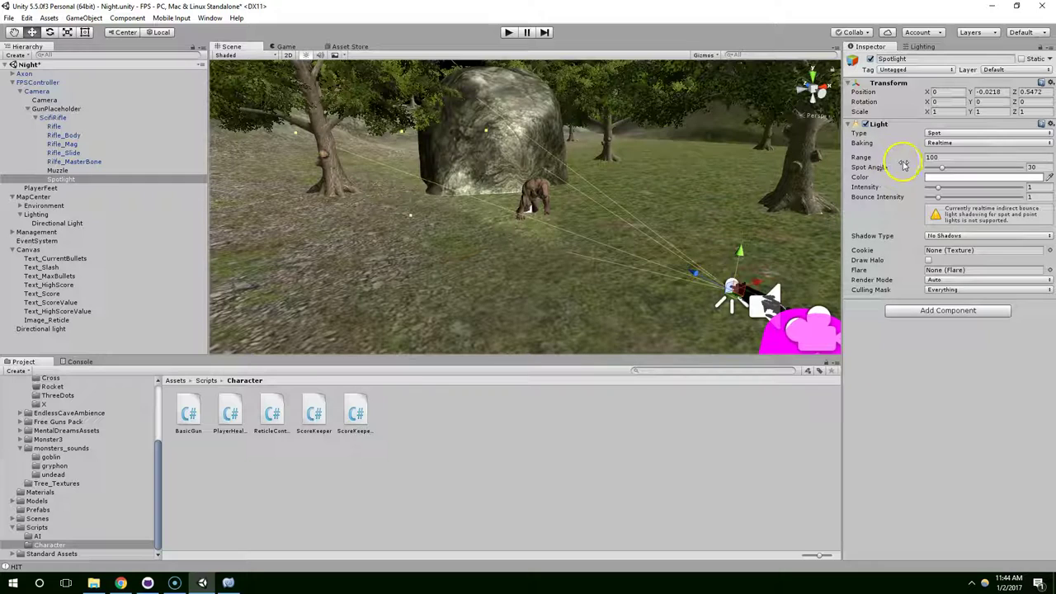
# Give the Spotlight a pale yellow colour, hex F5F9C8FF, and lower its intensity to 0.77
pyautogui.click(939, 178)
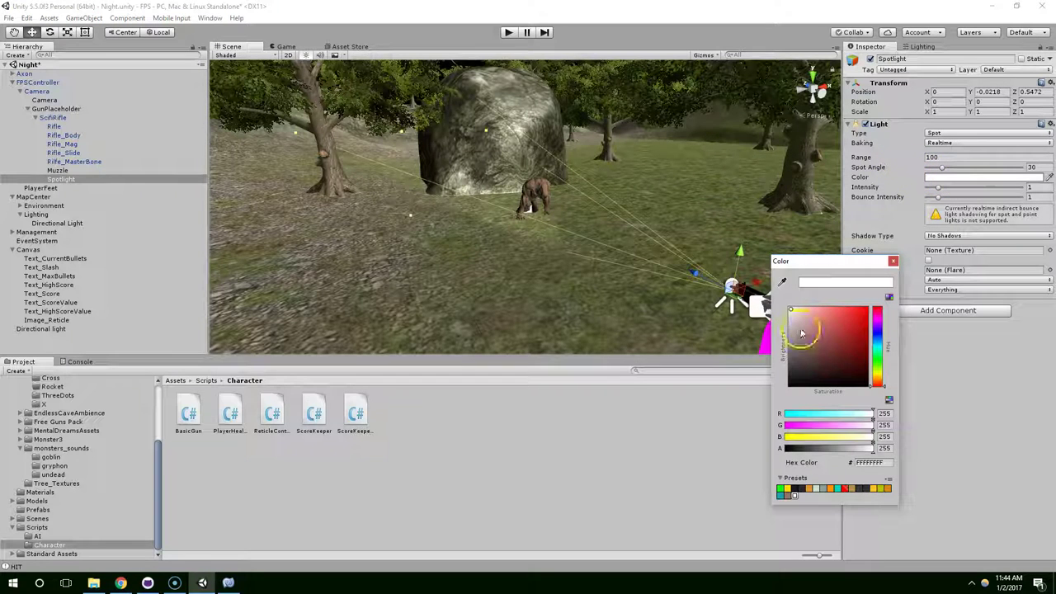
pyautogui.moveTo(883, 360); pyautogui.dragTo(878, 376)
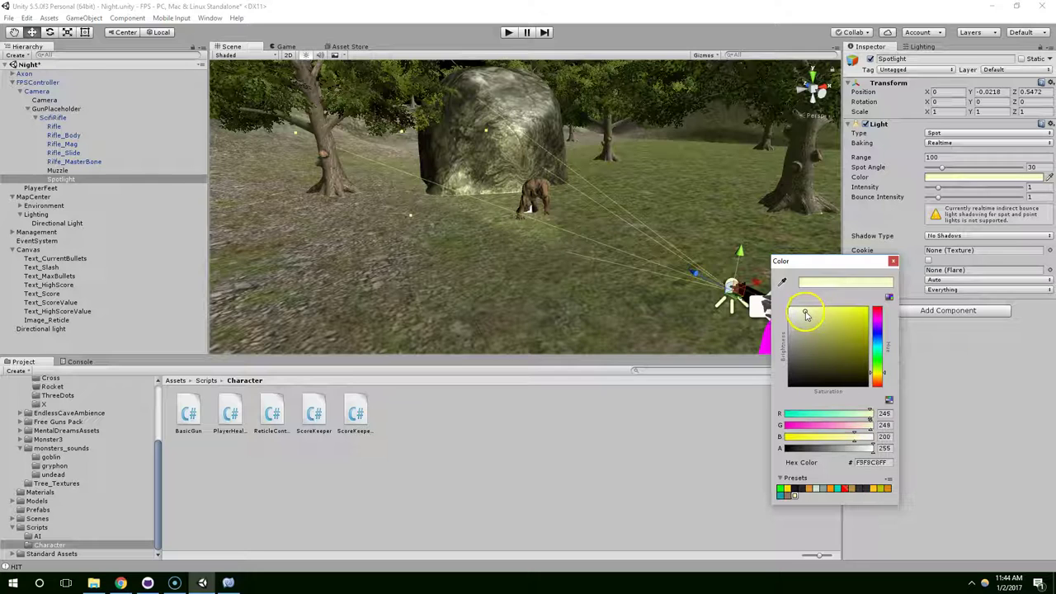
pyautogui.click(892, 262)
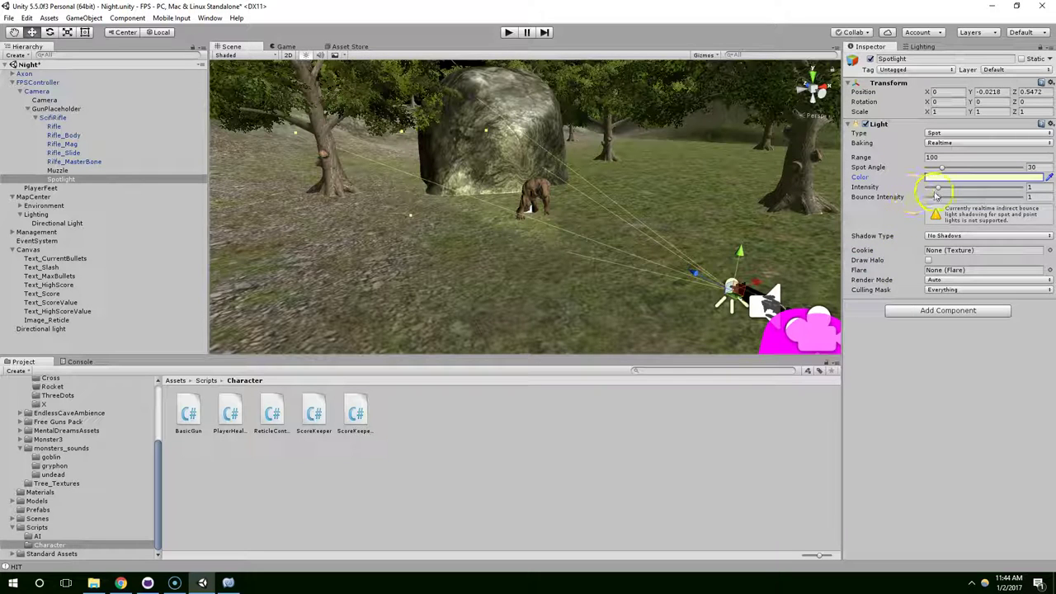
pyautogui.moveTo(938, 189); pyautogui.dragTo(935, 189)
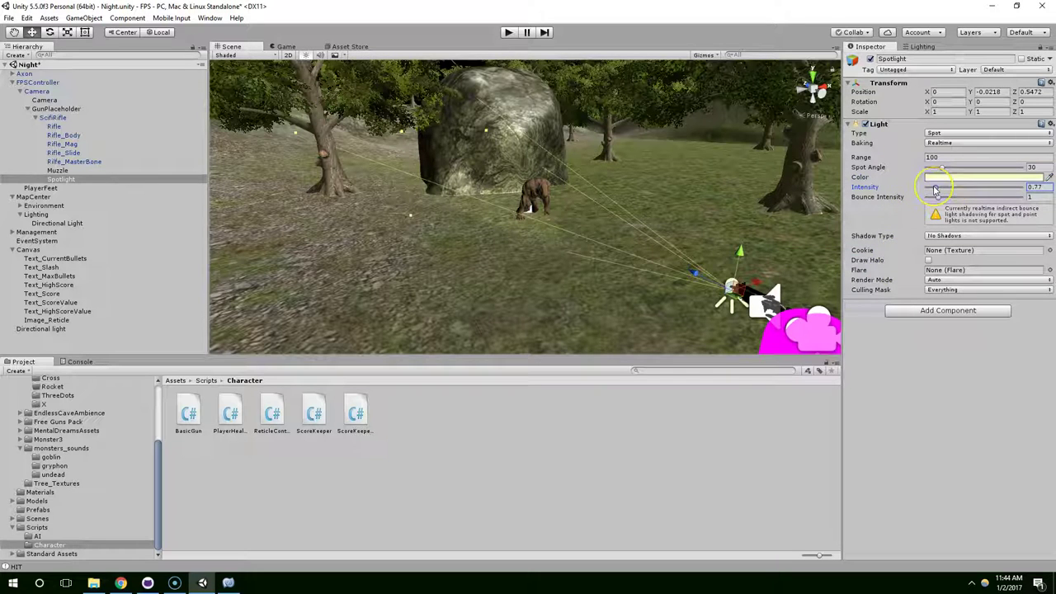
# Delete the temporary top-level directional light, keeping the one in the Lighting group
pyautogui.click(11, 83)
pyautogui.click(34, 223)
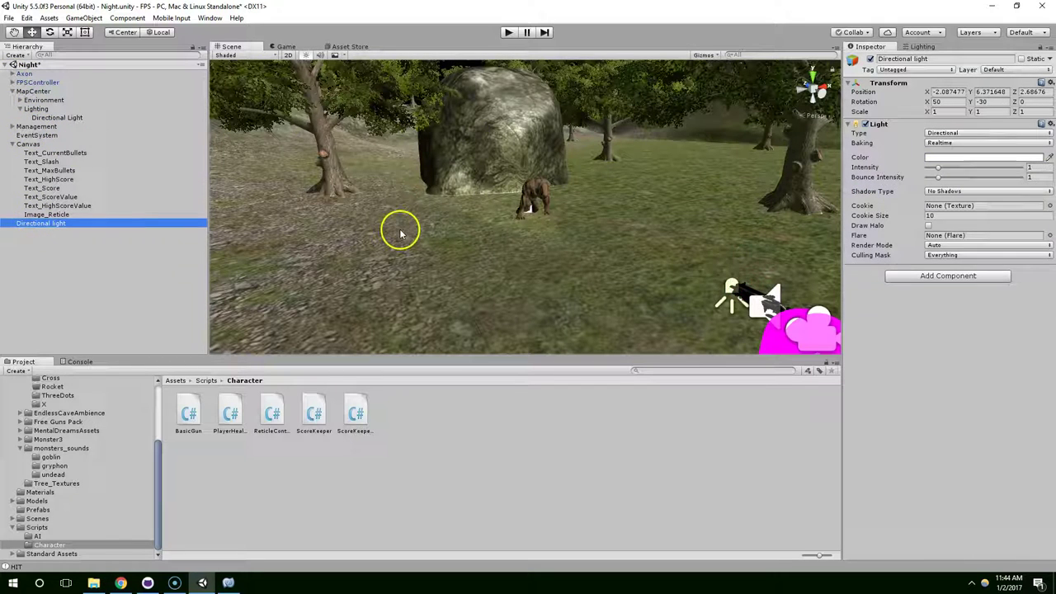
pyautogui.press('Delete')
pyautogui.moveTo(553, 215); pyautogui.dragTo(495, 193, button='right')
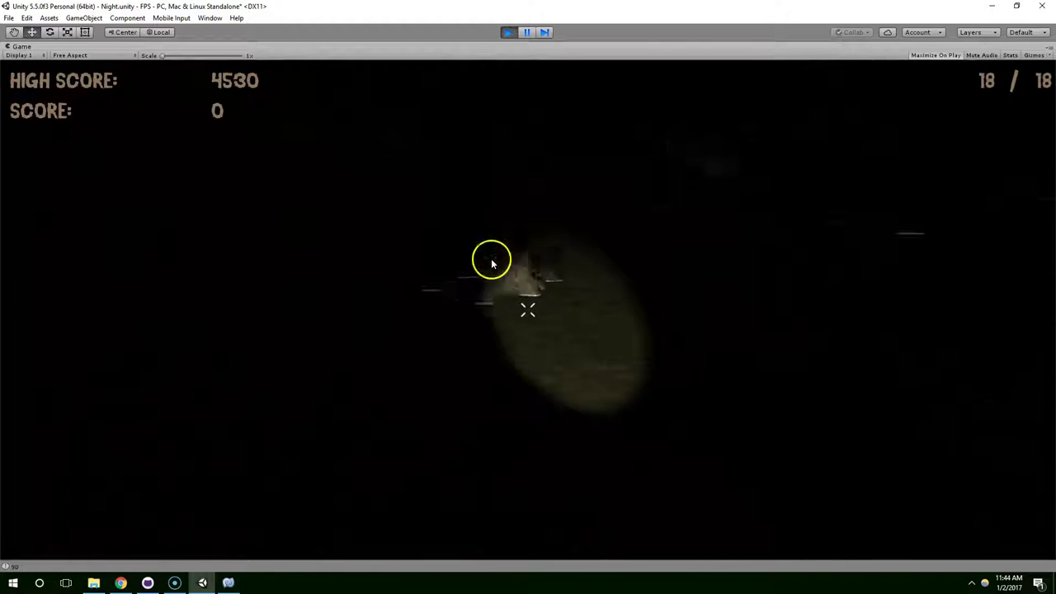
# Stop the running game and delete the Lighting group under MapCenter together with its directional light
pyautogui.click(510, 32)
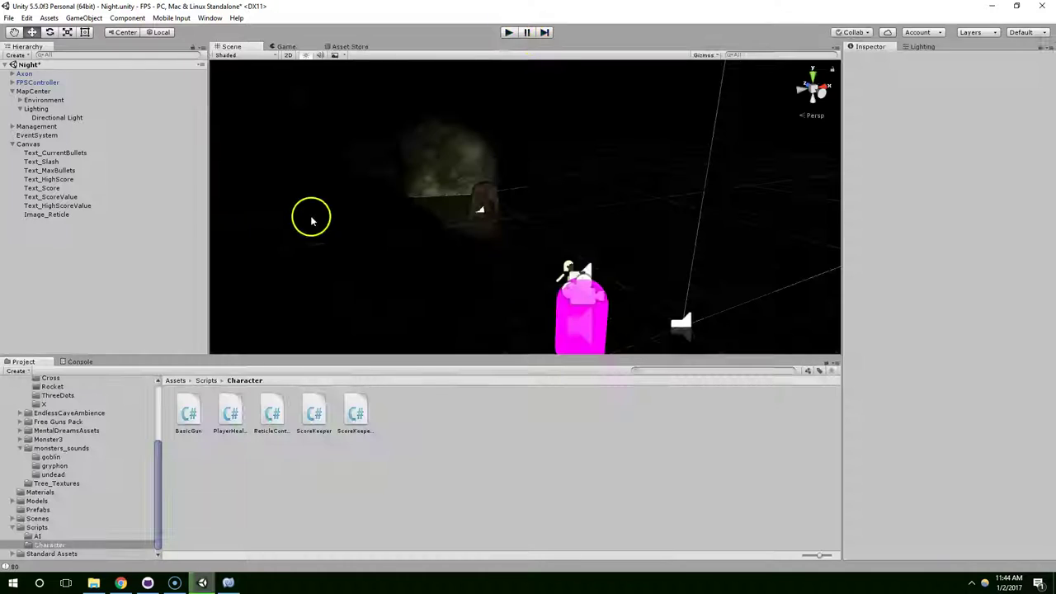
pyautogui.doubleClick(56, 117)
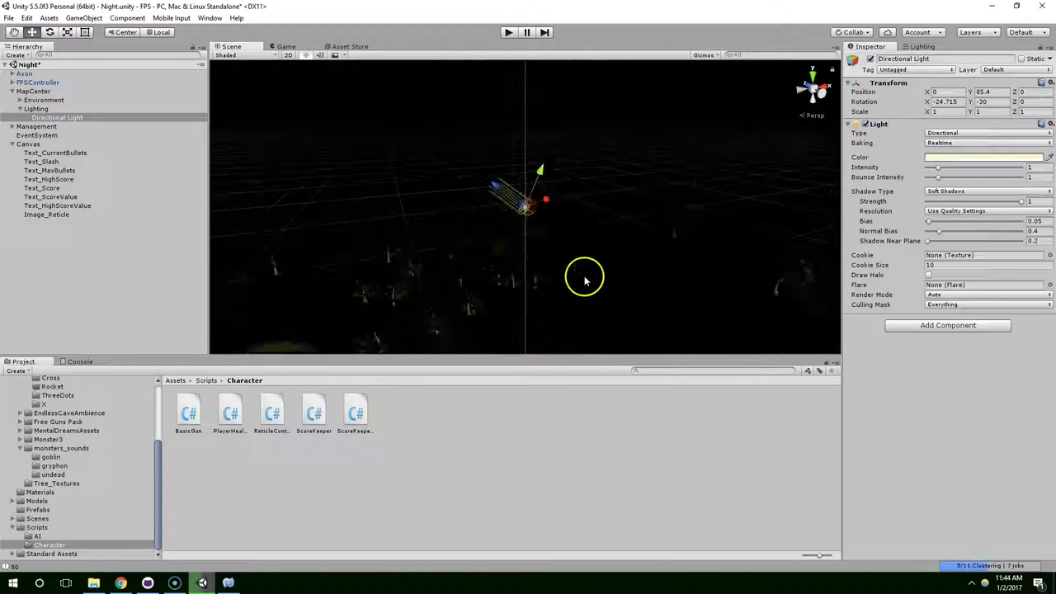
pyautogui.moveTo(570, 278); pyautogui.dragTo(563, 207, button='right')
pyautogui.moveTo(563, 207); pyautogui.dragTo(482, 91, button='middle')
pyautogui.moveTo(528, 273)
pyautogui.mouseDown(button='middle')
pyautogui.moveTo(493, 94)
pyautogui.moveTo(504, 238)
pyautogui.moveTo(534, 301)
pyautogui.mouseUp(button='middle')
pyautogui.moveTo(501, 172); pyautogui.dragTo(485, 247, button='middle')
pyautogui.click(36, 121)
pyautogui.rightClick(33, 121)
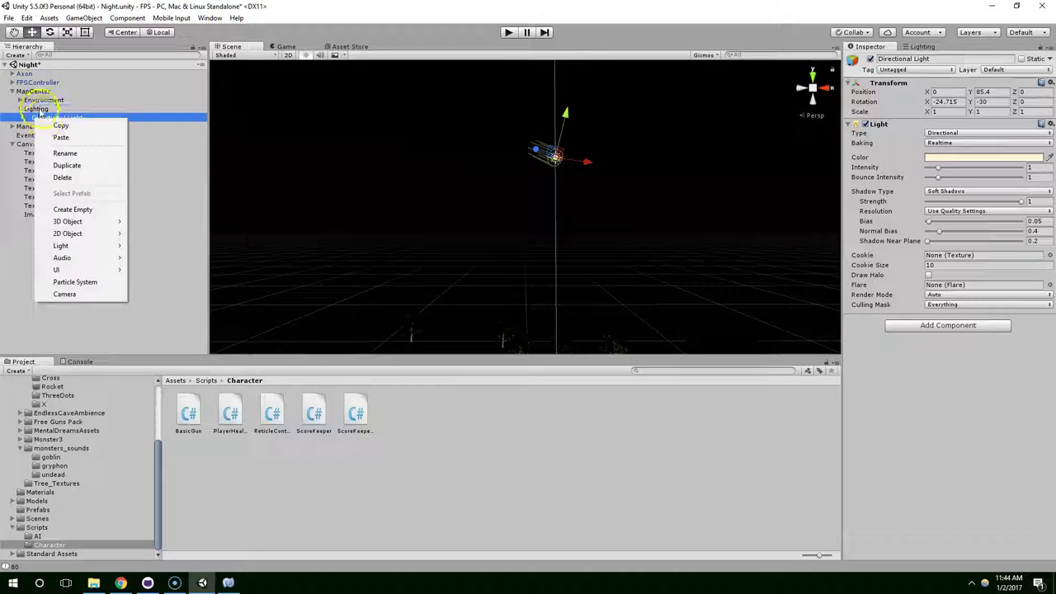
pyautogui.rightClick(38, 108)
pyautogui.click(78, 169)
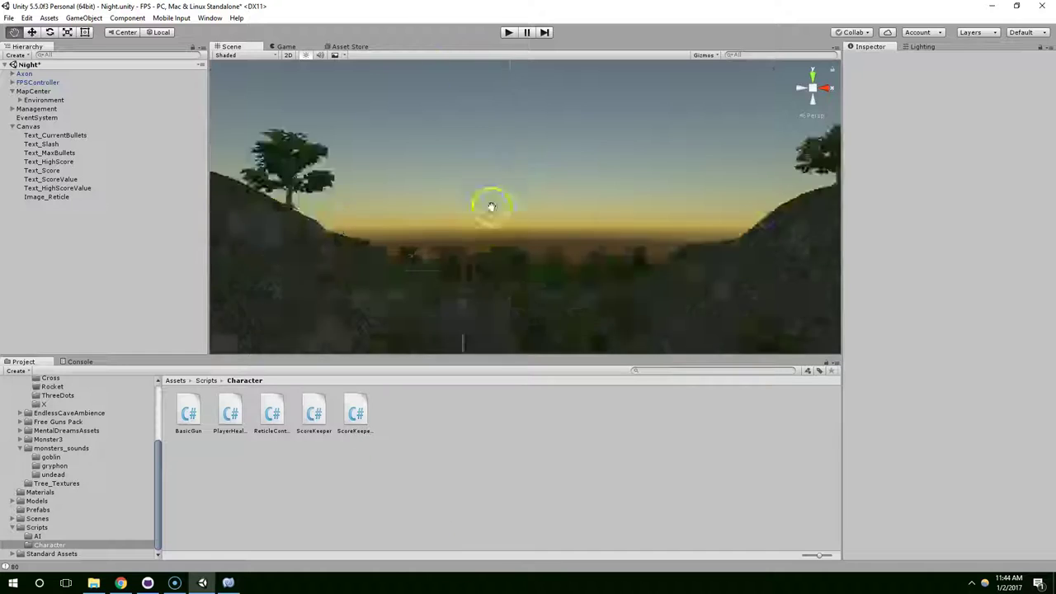
# Examine the scene's environment lighting settings, including the skybox material and the ambient source options
pyautogui.moveTo(427, 69); pyautogui.dragTo(418, 593, button='middle')
pyautogui.moveTo(313, 322); pyautogui.dragTo(445, 158, button='right')
pyautogui.click(933, 46)
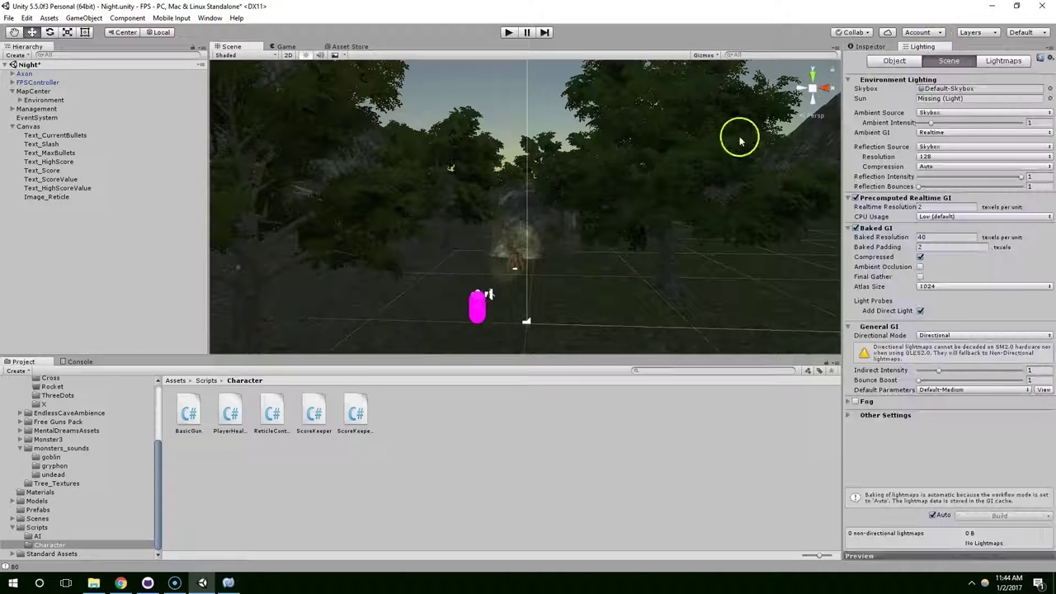
pyautogui.click(946, 89)
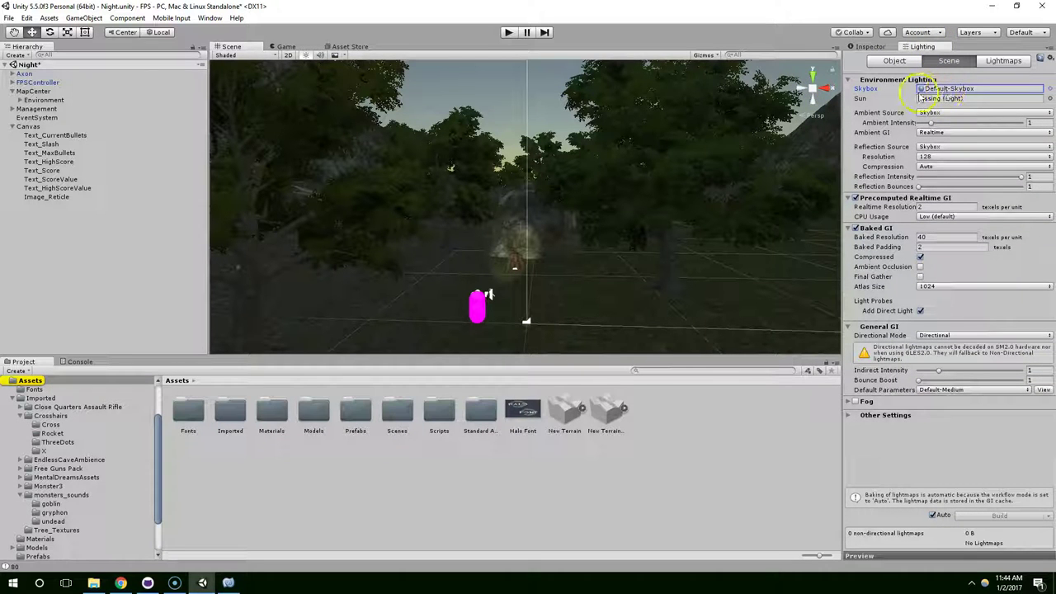
pyautogui.moveTo(602, 190); pyautogui.dragTo(630, 180, button='right')
pyautogui.click(938, 113)
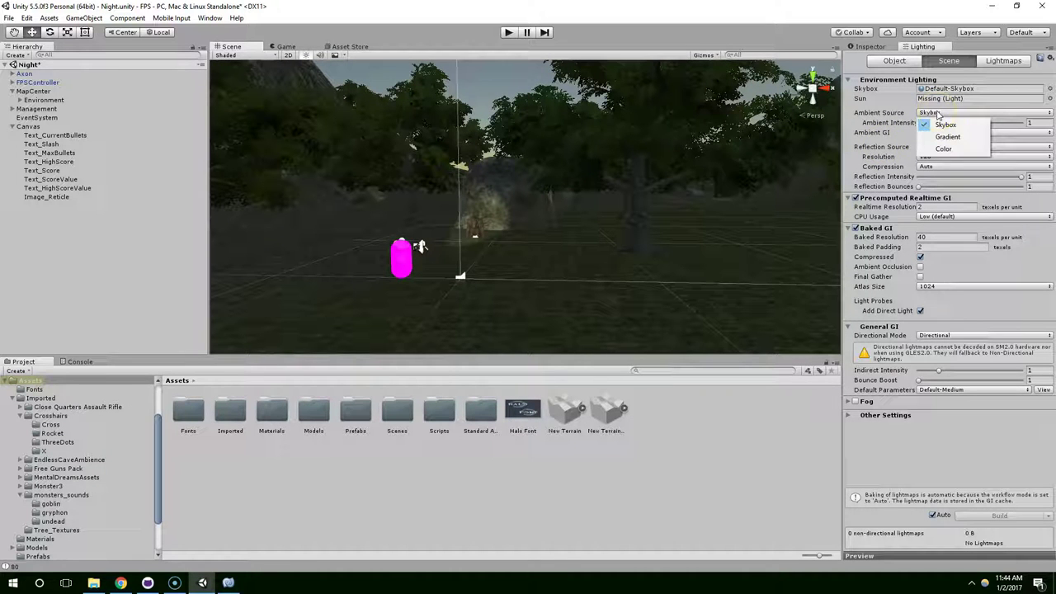
pyautogui.click(941, 100)
pyautogui.moveTo(640, 155); pyautogui.dragTo(578, 203, button='middle')
# Create a new material named SkyBoxNight in the project's Materials folder
pyautogui.click(12, 399)
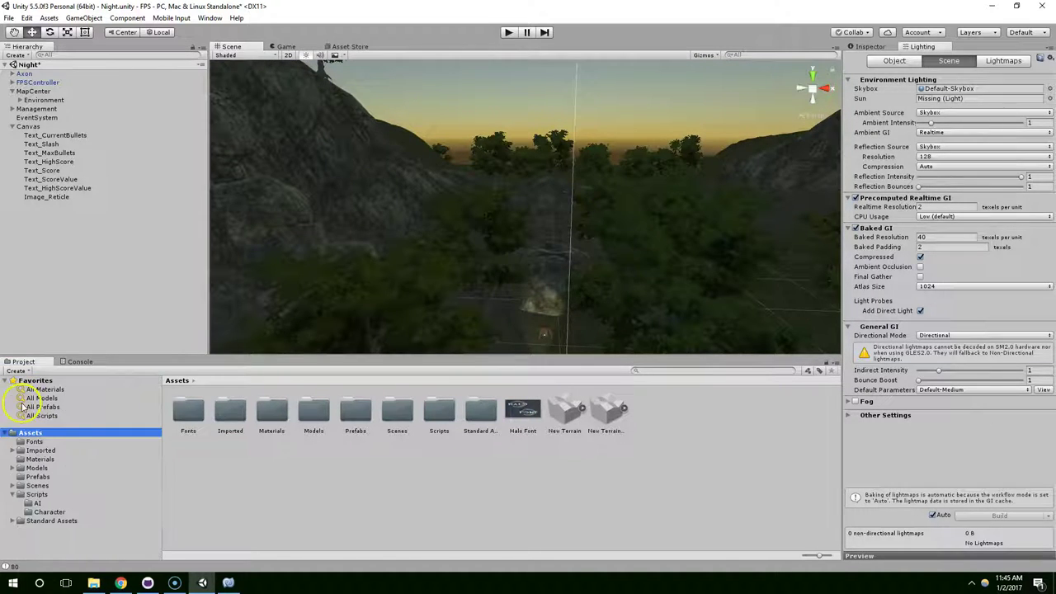
pyautogui.click(40, 460)
pyautogui.click(317, 458)
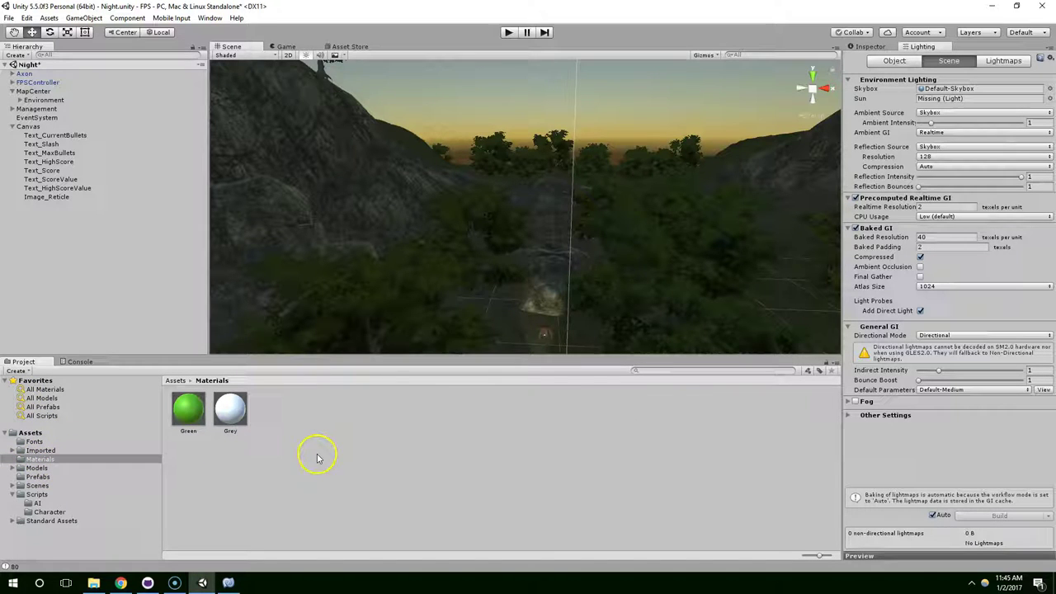
pyautogui.rightClick(325, 397)
pyautogui.moveTo(341, 200)
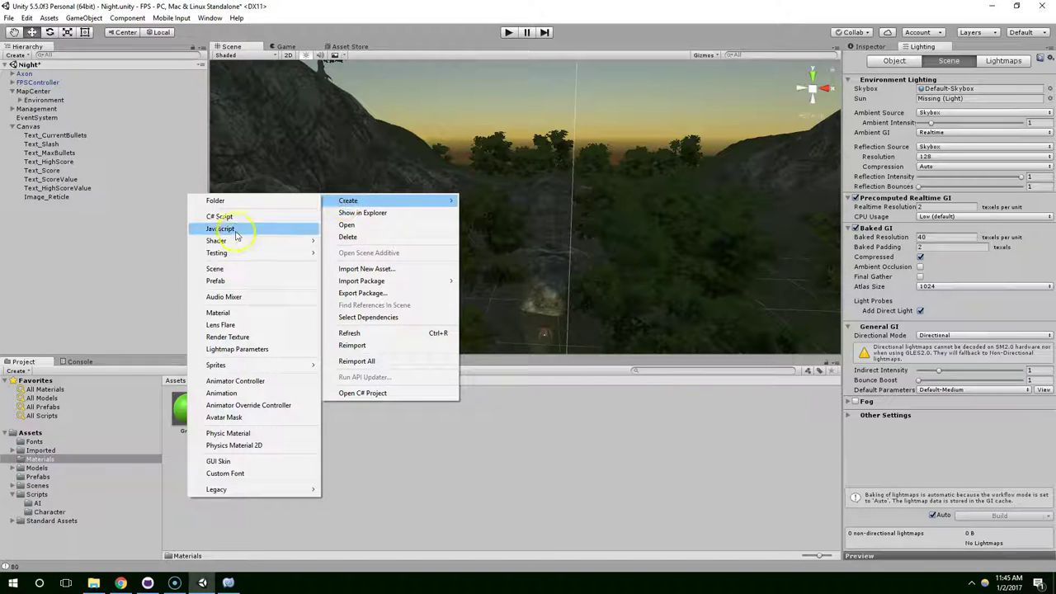
pyautogui.click(221, 313)
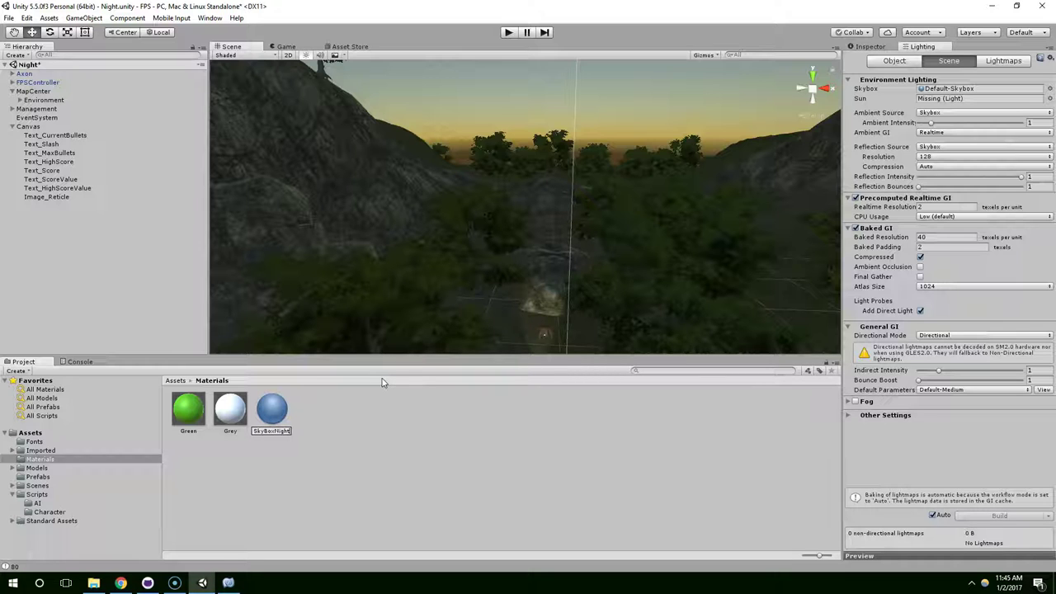
pyautogui.press('Return')
# Change the SkyBoxNight material's shader to Skybox/Procedural
pyautogui.click(881, 48)
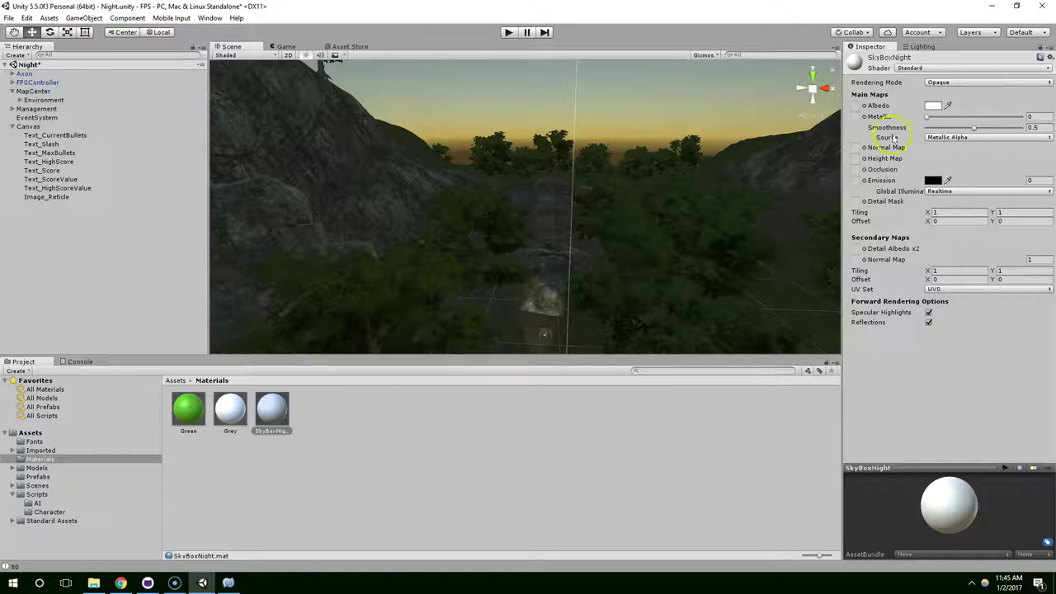
pyautogui.click(944, 70)
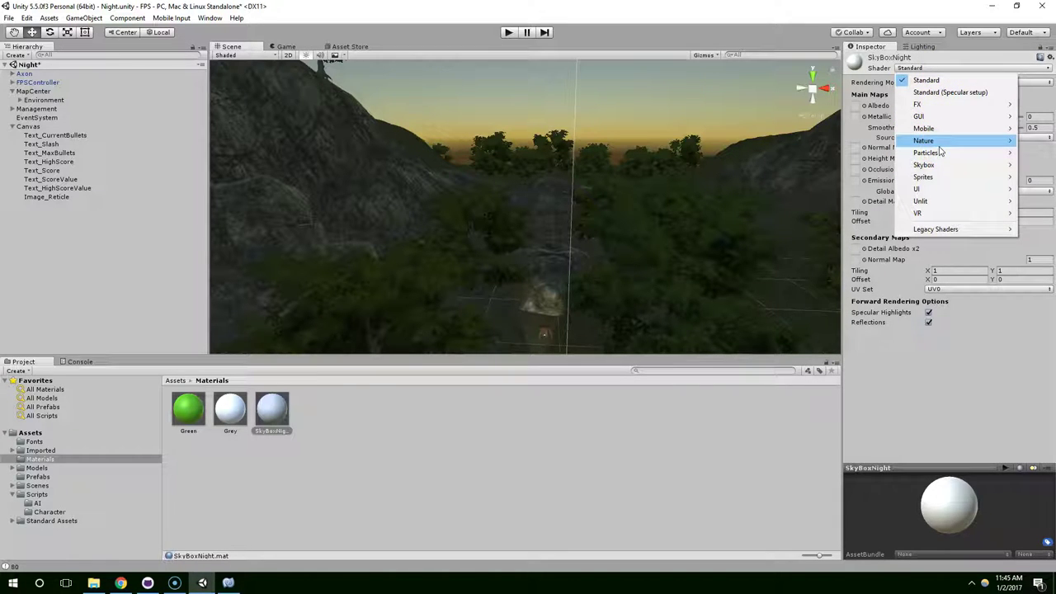
pyautogui.moveTo(940, 165)
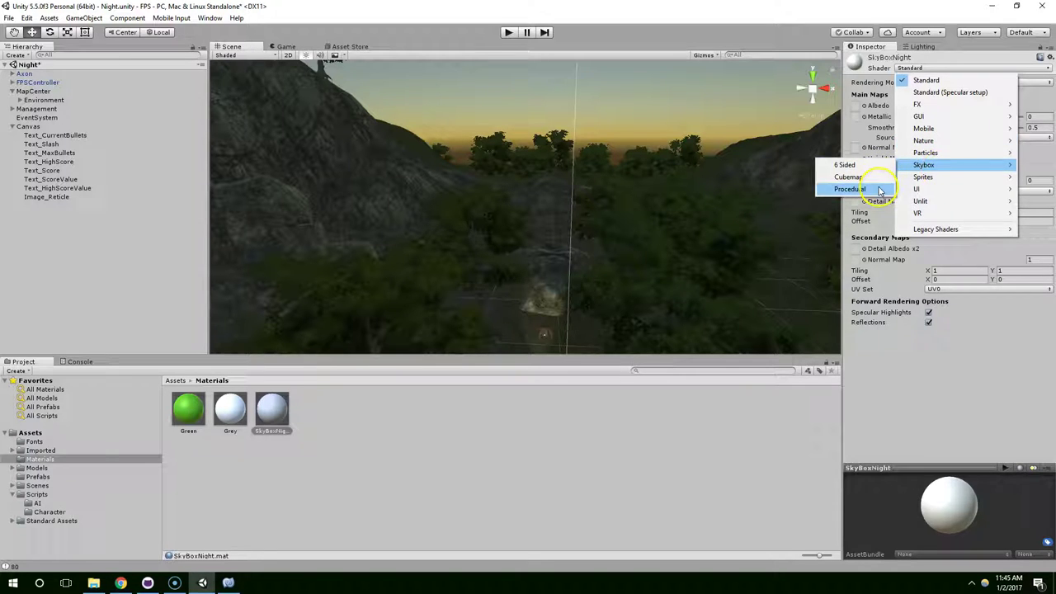
pyautogui.click(875, 190)
pyautogui.moveTo(644, 275); pyautogui.dragTo(611, 211, button='middle')
pyautogui.moveTo(673, 172); pyautogui.dragTo(714, 181, button='middle')
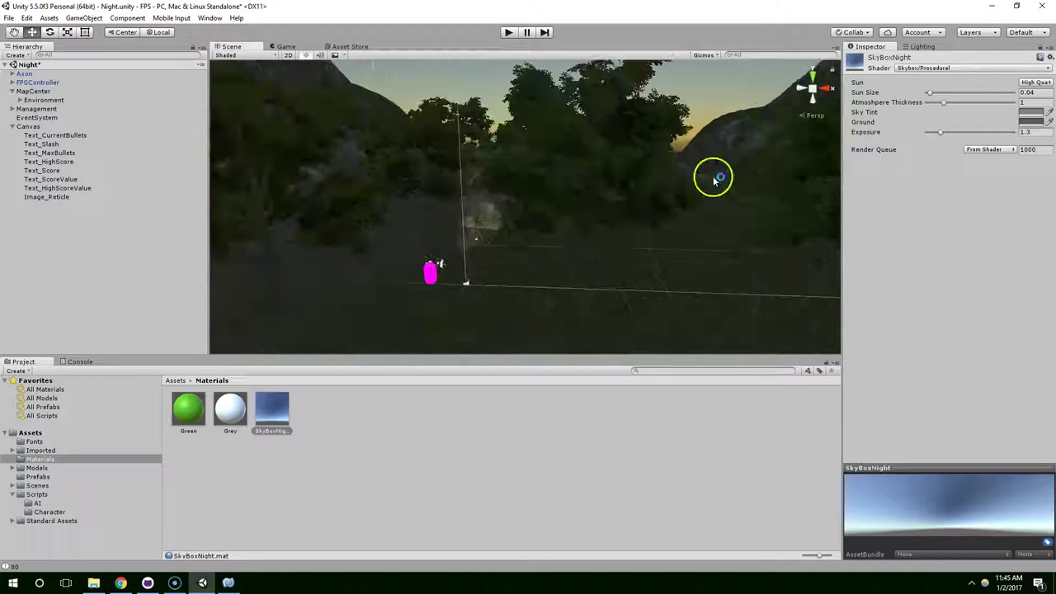
# Darken SkyBoxNight with a black sky tint (000000FF), a near-black ground colour and an atmosphere thickness of 0.49
pyautogui.click(1025, 114)
pyautogui.click(794, 382)
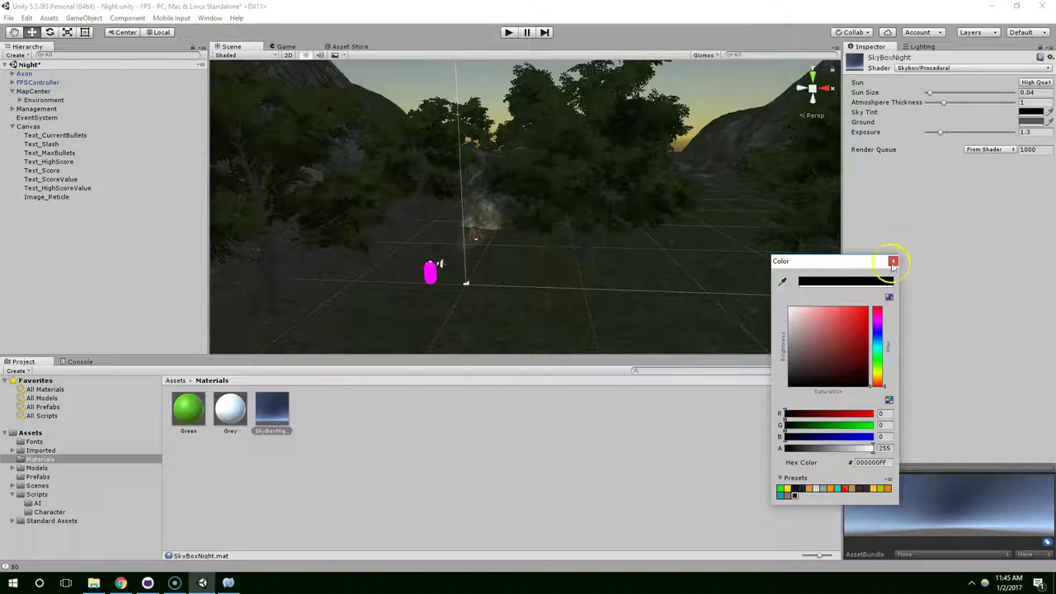
pyautogui.click(893, 261)
pyautogui.click(1030, 121)
pyautogui.moveTo(817, 370); pyautogui.dragTo(808, 373)
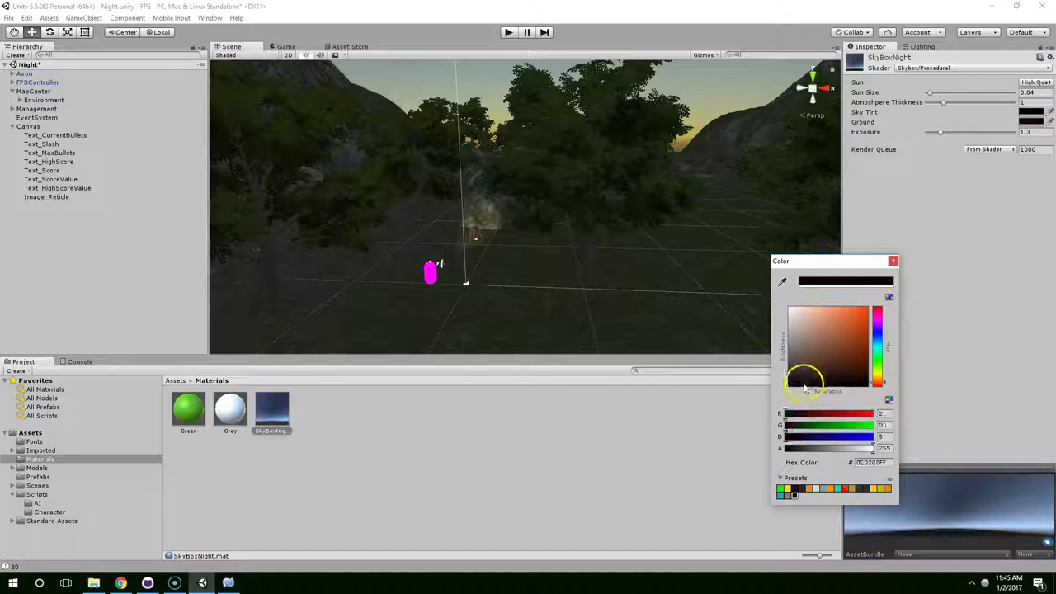
pyautogui.click(892, 262)
pyautogui.moveTo(943, 103); pyautogui.dragTo(941, 134)
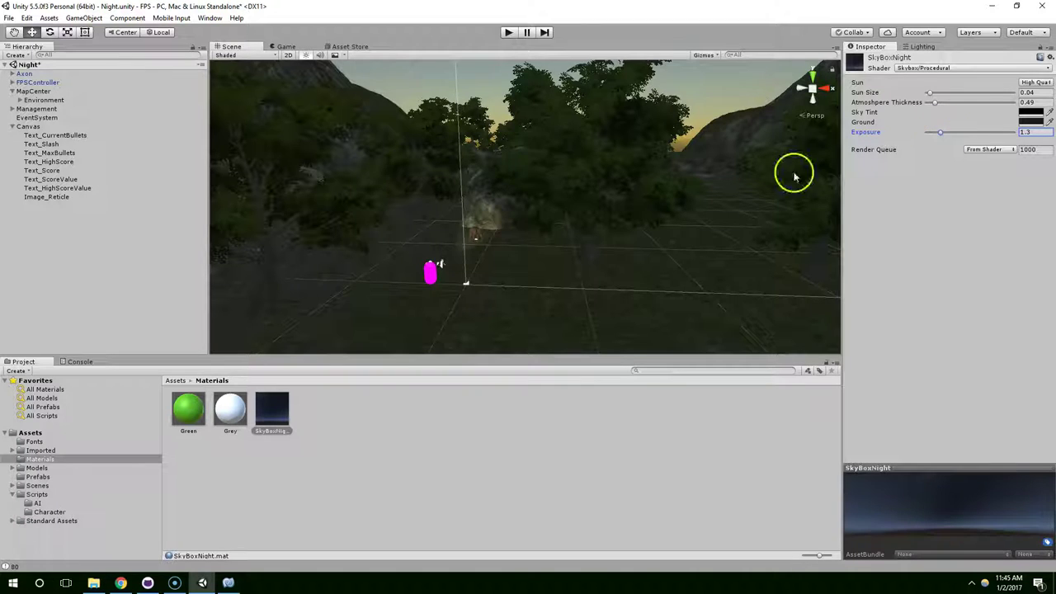
# Assign the SkyBoxNight material as the skybox in the scene's environment lighting
pyautogui.moveTo(621, 224); pyautogui.dragTo(663, 208, button='middle')
pyautogui.click(915, 47)
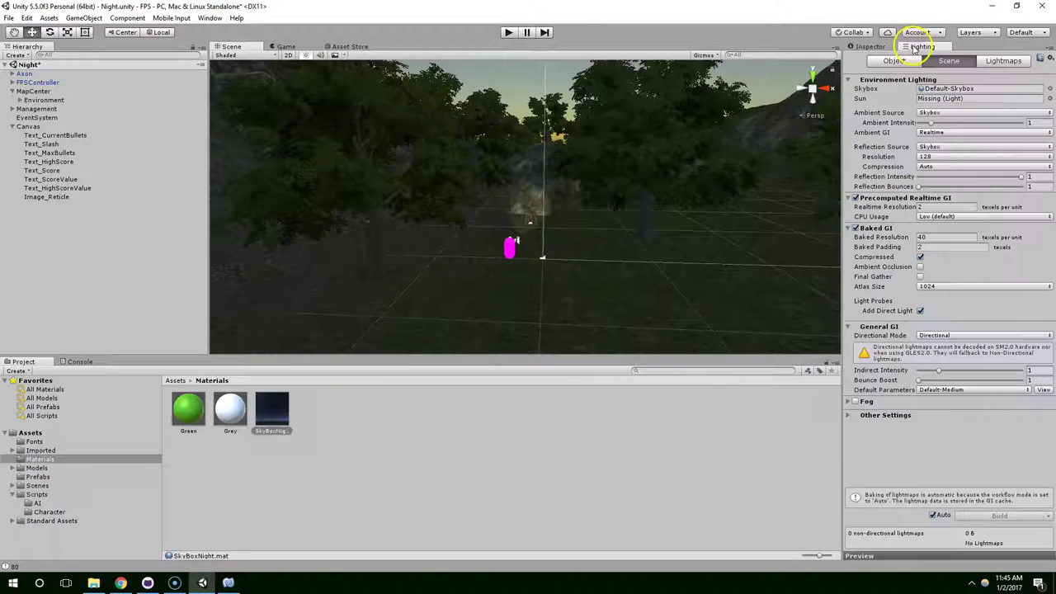
pyautogui.moveTo(275, 412); pyautogui.dragTo(943, 90)
pyautogui.moveTo(765, 97); pyautogui.dragTo(641, 170, button='right')
# Play-test the game under the night skybox, shooting and reloading with the flashlight rifle, and stop it
pyautogui.click(506, 33)
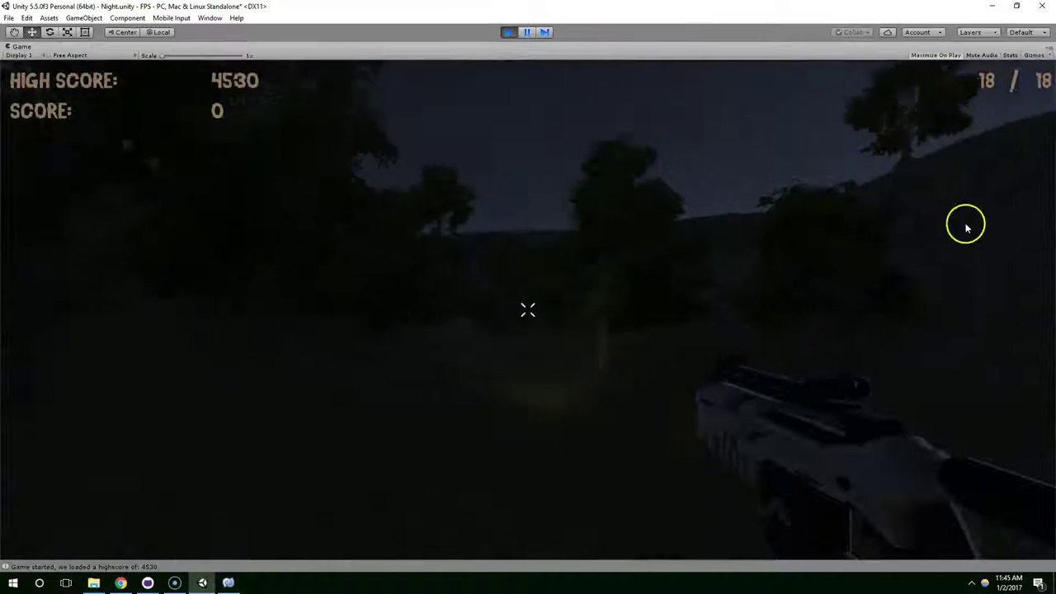
pyautogui.moveTo(444, 267); pyautogui.dragTo(409, 236)
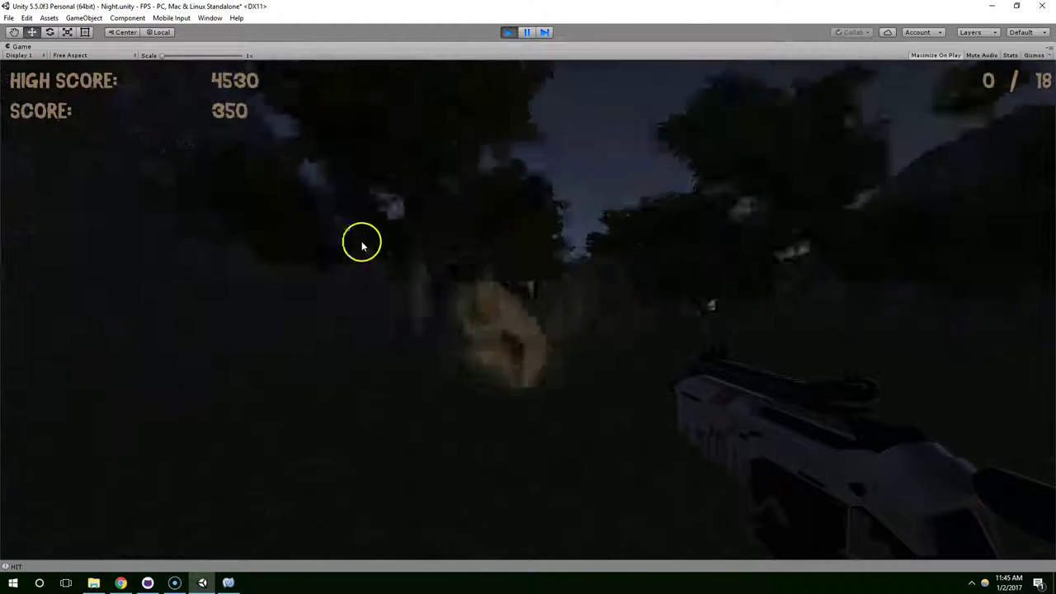
pyautogui.press('r')
pyautogui.moveTo(335, 242); pyautogui.dragTo(409, 259)
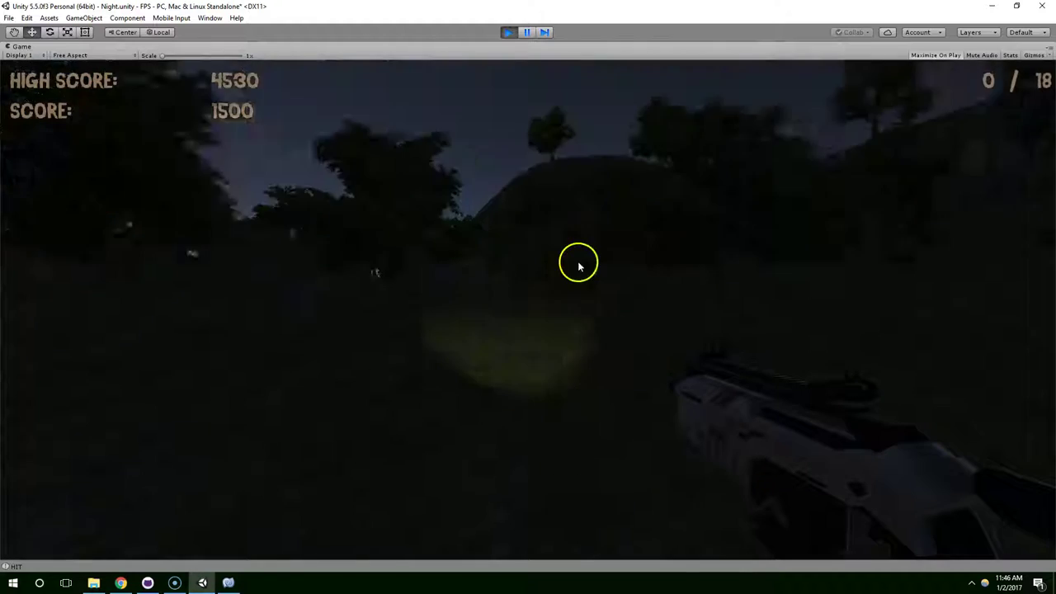
pyautogui.press('r')
pyautogui.click(508, 32)
# Widen the spot angle of the Spotlight under the player's ScifiRifle to 94
pyautogui.scroll(4, 569, 248)
pyautogui.moveTo(563, 248); pyautogui.dragTo(617, 256, button='right')
pyautogui.scroll(3, 610, 254)
pyautogui.moveTo(466, 251); pyautogui.dragTo(563, 206, button='middle')
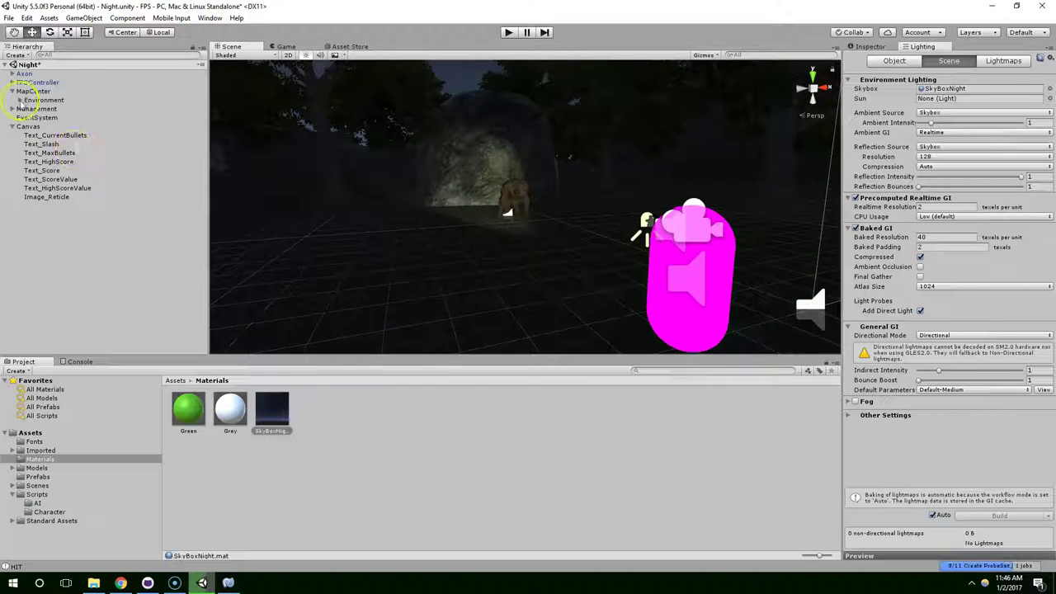
pyautogui.click(12, 74)
pyautogui.click(12, 99)
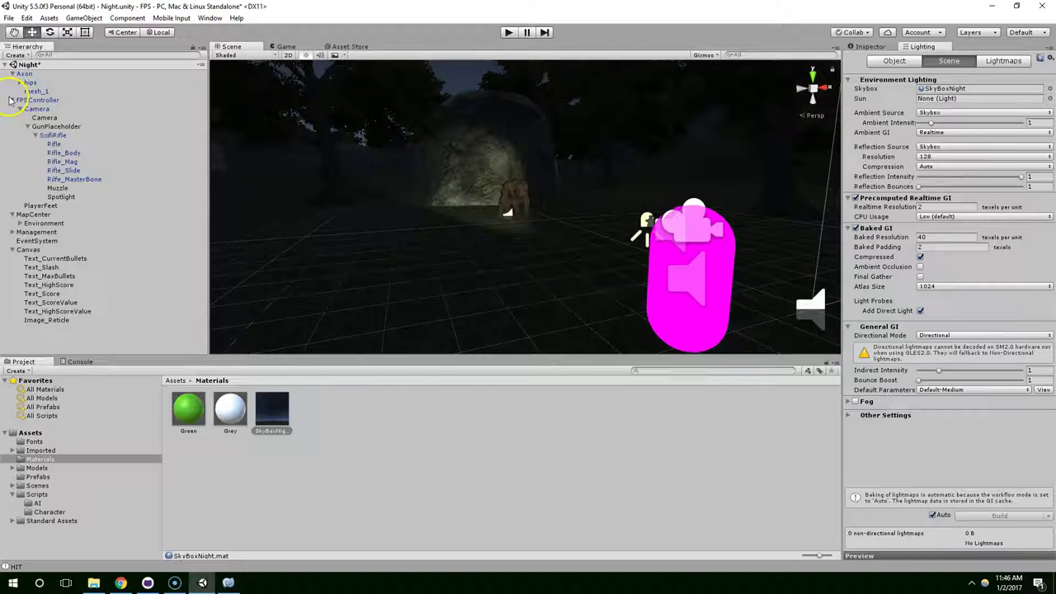
pyautogui.click(71, 198)
pyautogui.moveTo(272, 212); pyautogui.dragTo(434, 233, button='middle')
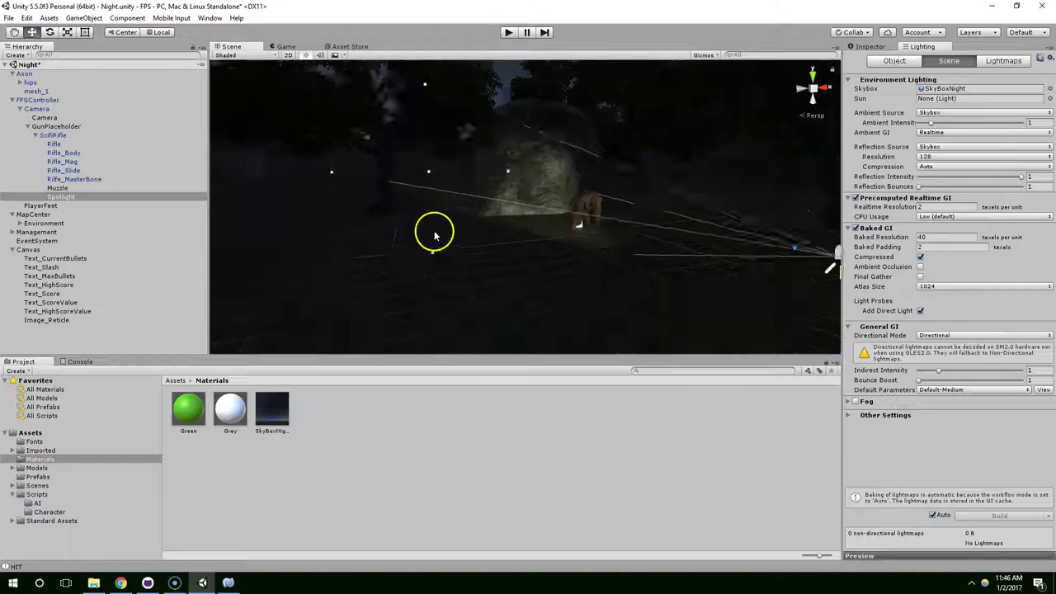
pyautogui.moveTo(434, 233); pyautogui.dragTo(625, 229, button='right')
pyautogui.moveTo(625, 228)
pyautogui.mouseDown(button='middle')
pyautogui.moveTo(637, 222)
pyautogui.moveTo(615, 218)
pyautogui.mouseUp(button='middle')
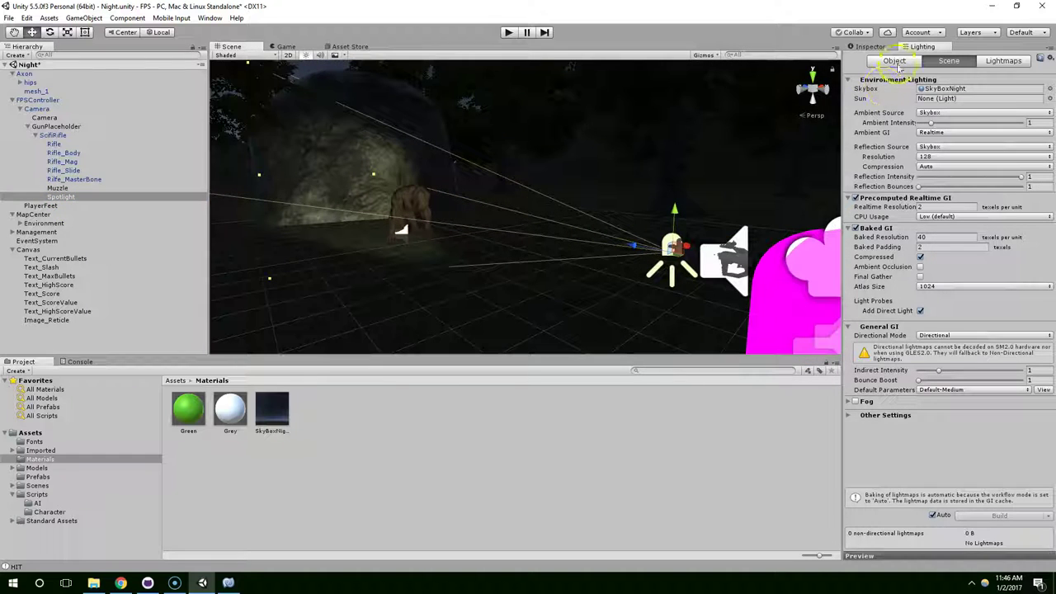
pyautogui.click(871, 46)
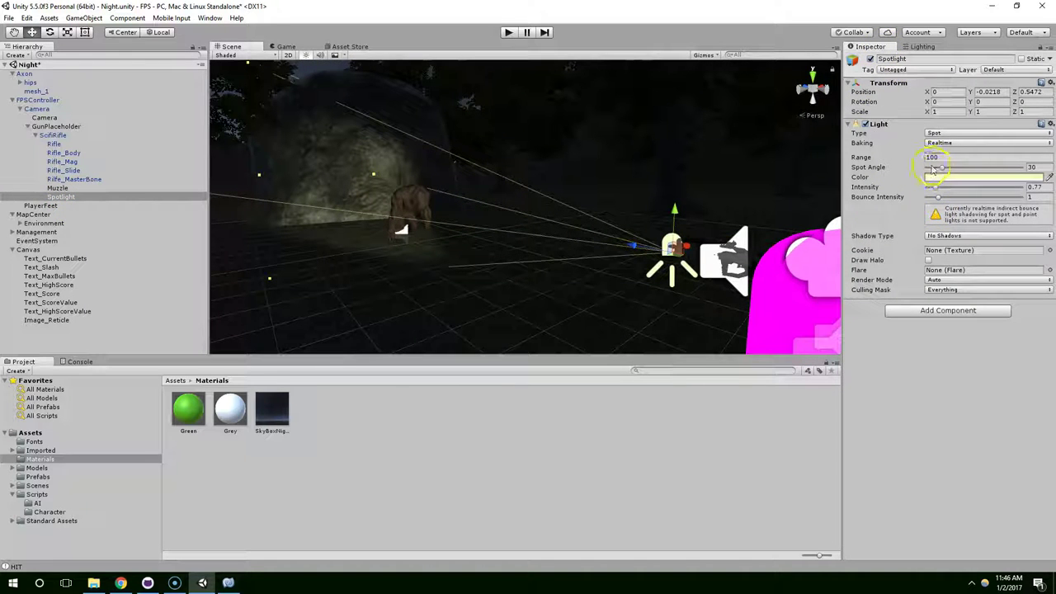
pyautogui.moveTo(939, 168); pyautogui.dragTo(978, 169)
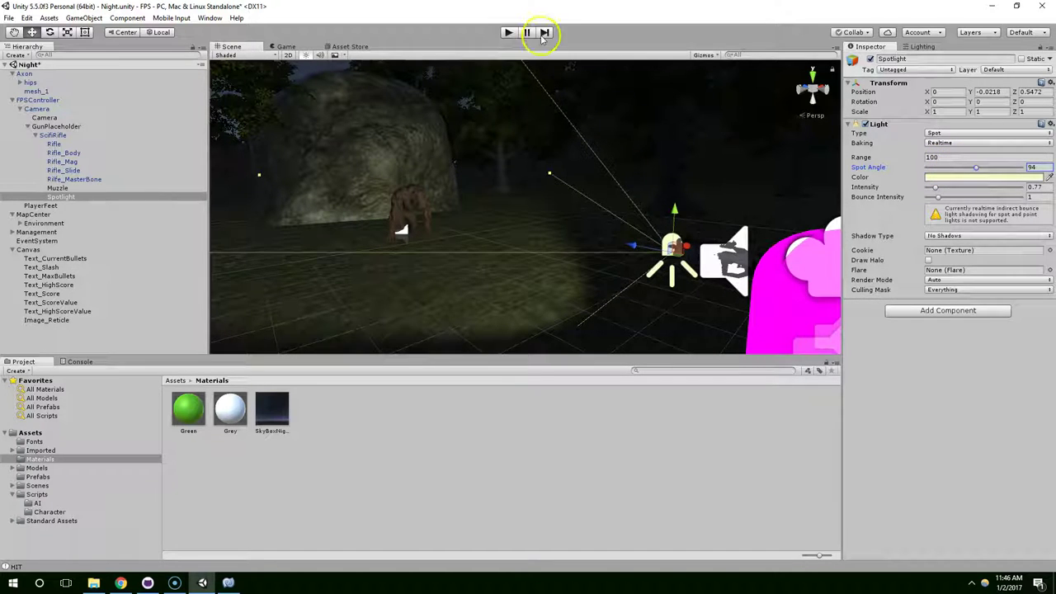
# Play-test the wider flashlight beam by moving around and shooting the monster, and stop the game
pyautogui.click(508, 32)
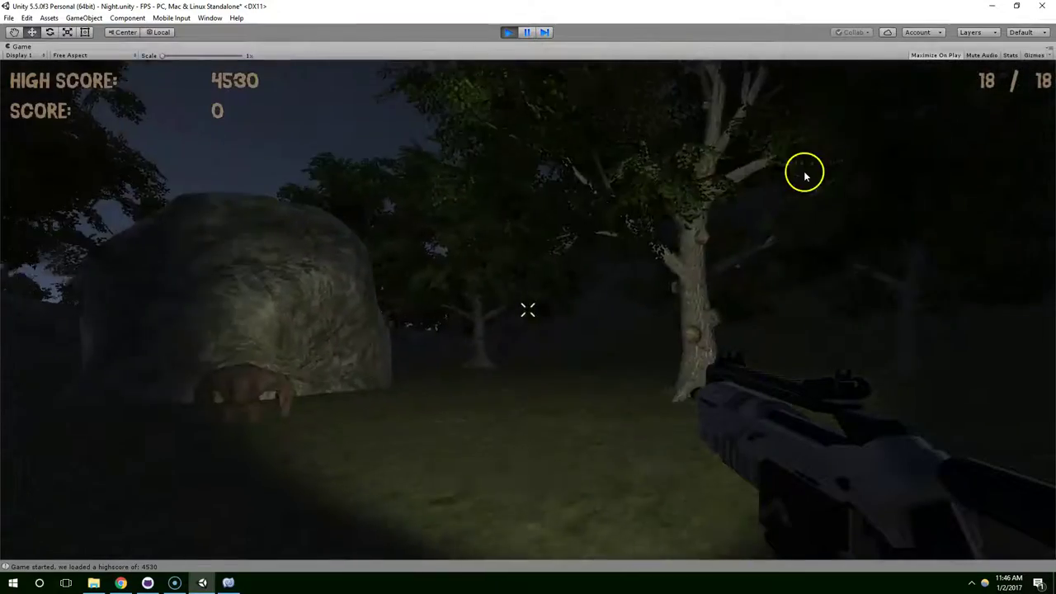
pyautogui.press('s')
pyautogui.moveTo(692, 193); pyautogui.dragTo(625, 199)
pyautogui.press('s')
pyautogui.press('r')
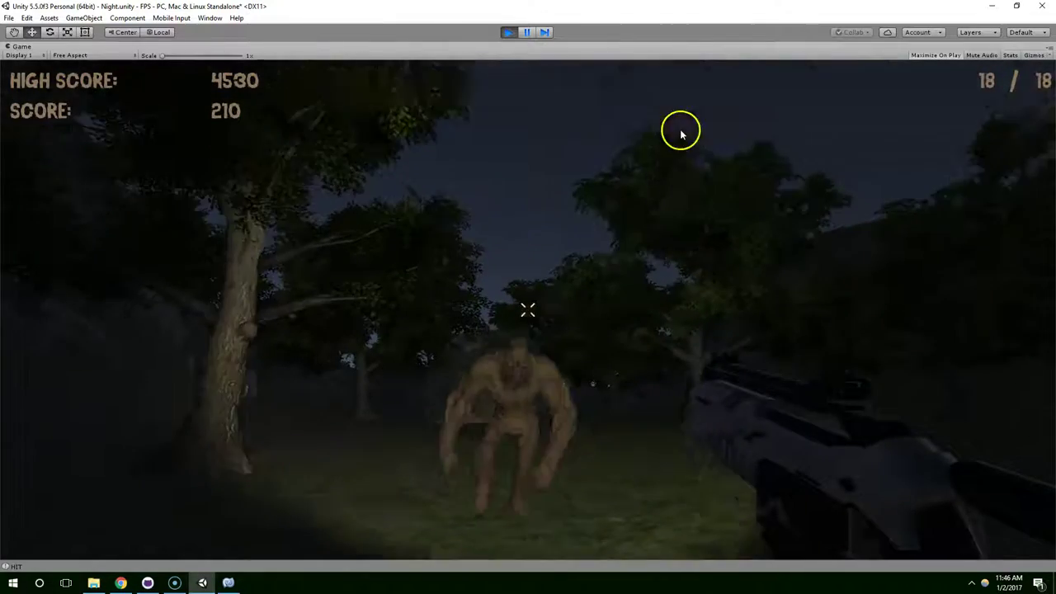
pyautogui.moveTo(681, 132); pyautogui.dragTo(587, 57)
pyautogui.click(506, 32)
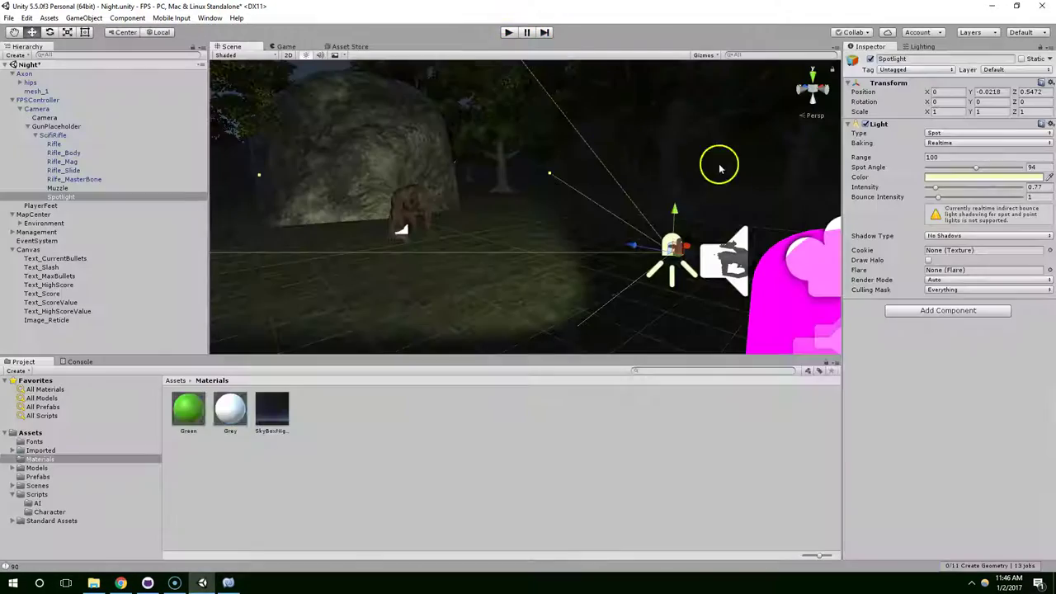
# Keep the Spotlight as a Realtime spot light and set its shadow type to Hard Shadows
pyautogui.click(973, 144)
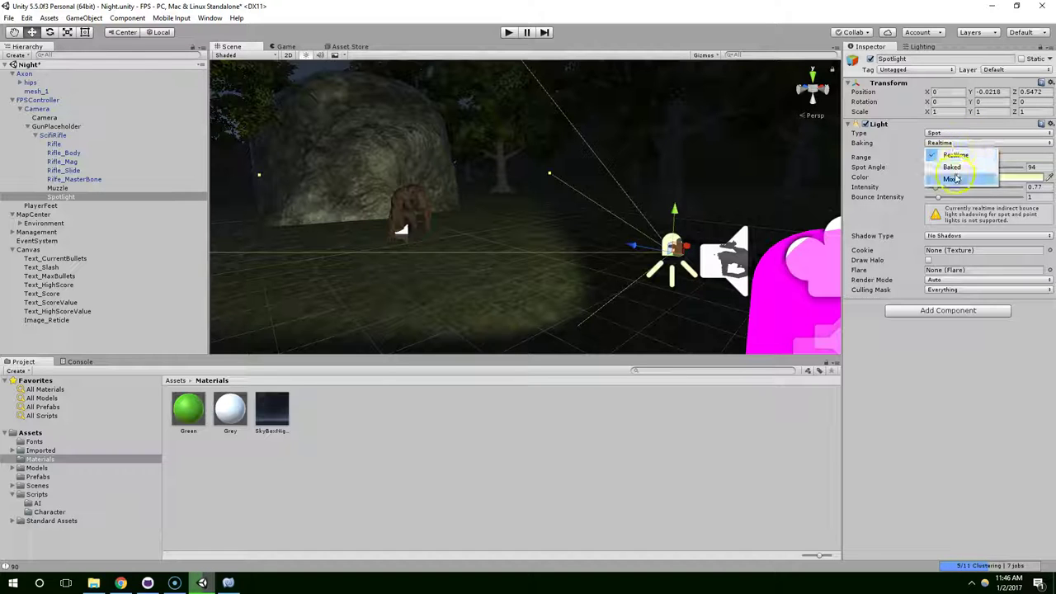
pyautogui.click(954, 155)
pyautogui.click(949, 134)
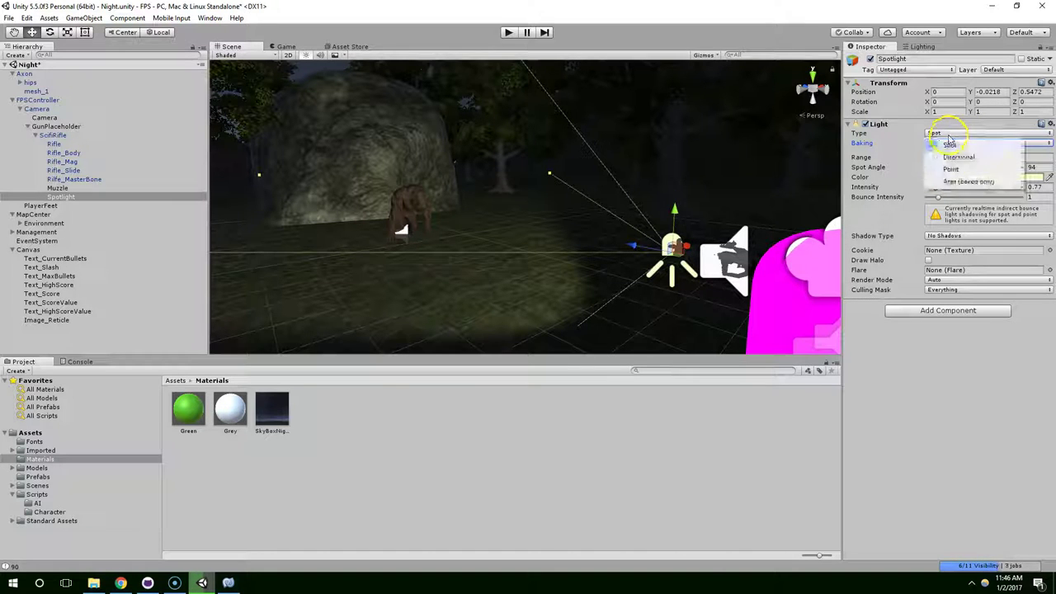
pyautogui.click(994, 346)
pyautogui.click(961, 238)
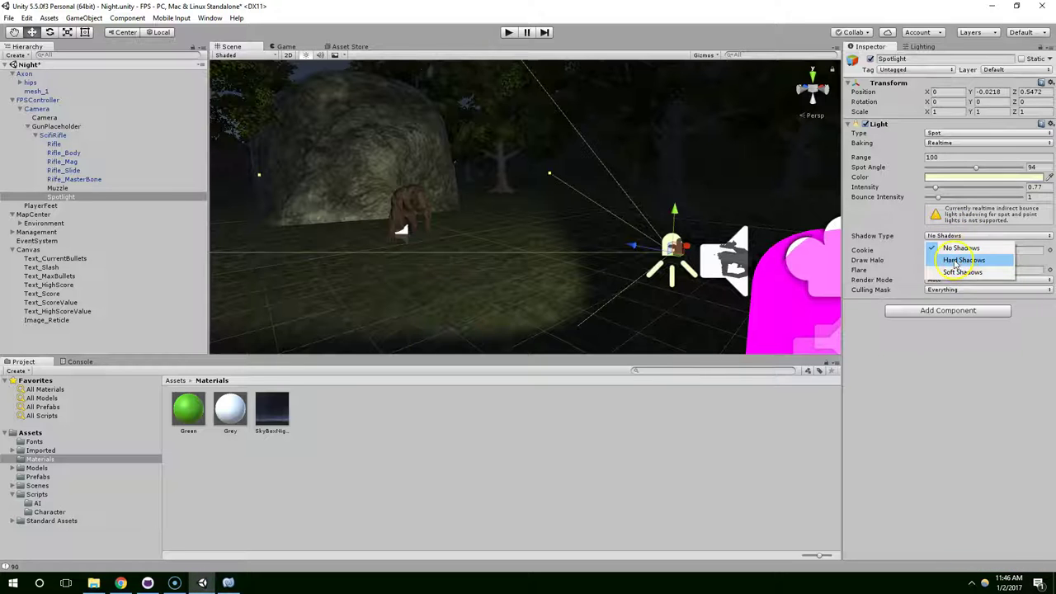
pyautogui.click(957, 261)
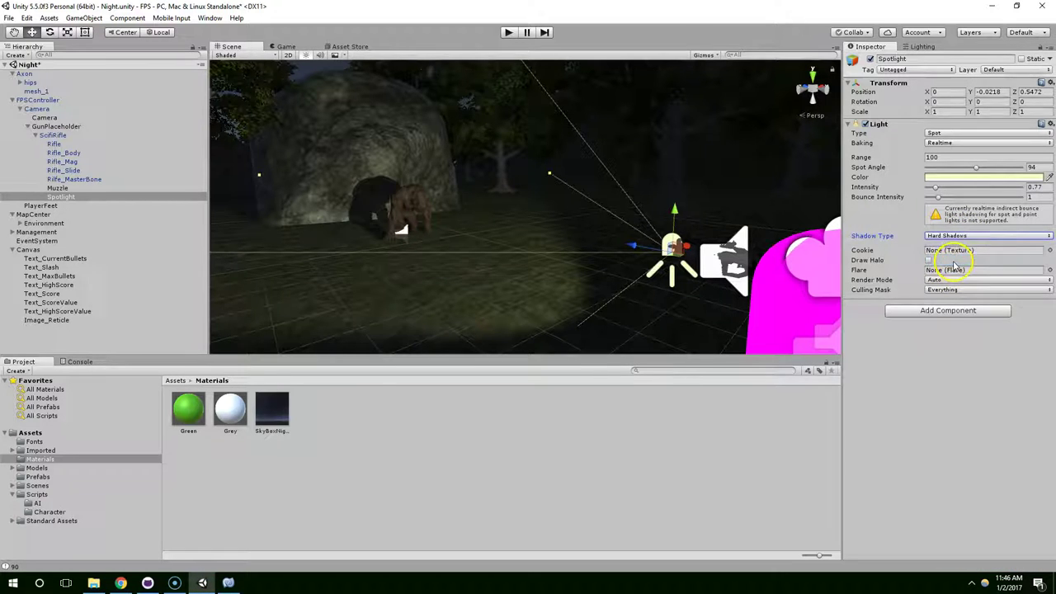
# Set the Spotlight's shadow resolution to High Resolution
pyautogui.scroll(4, 512, 226)
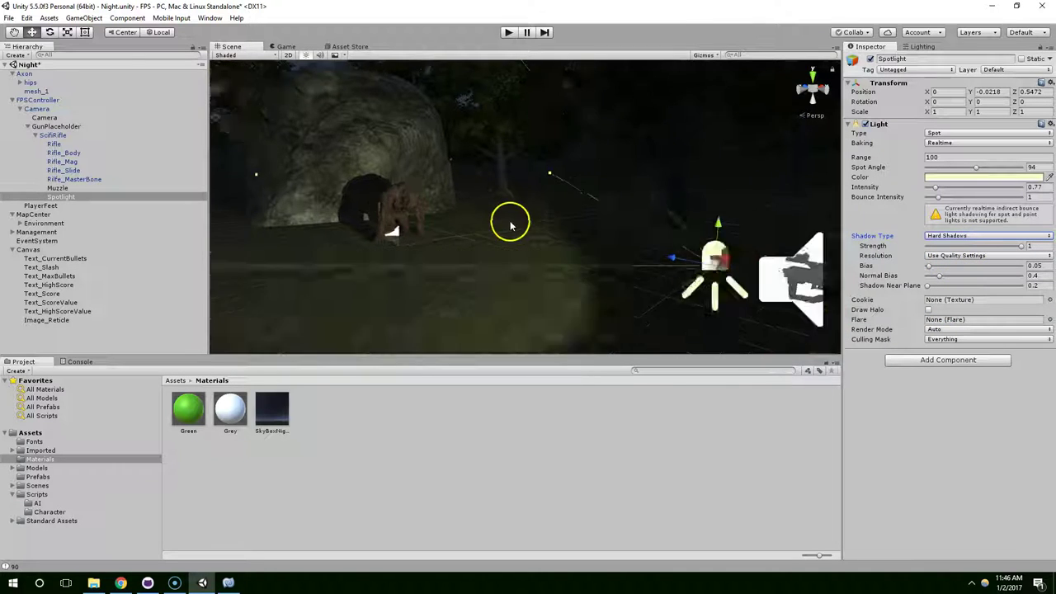
pyautogui.moveTo(422, 228); pyautogui.dragTo(490, 220, button='middle')
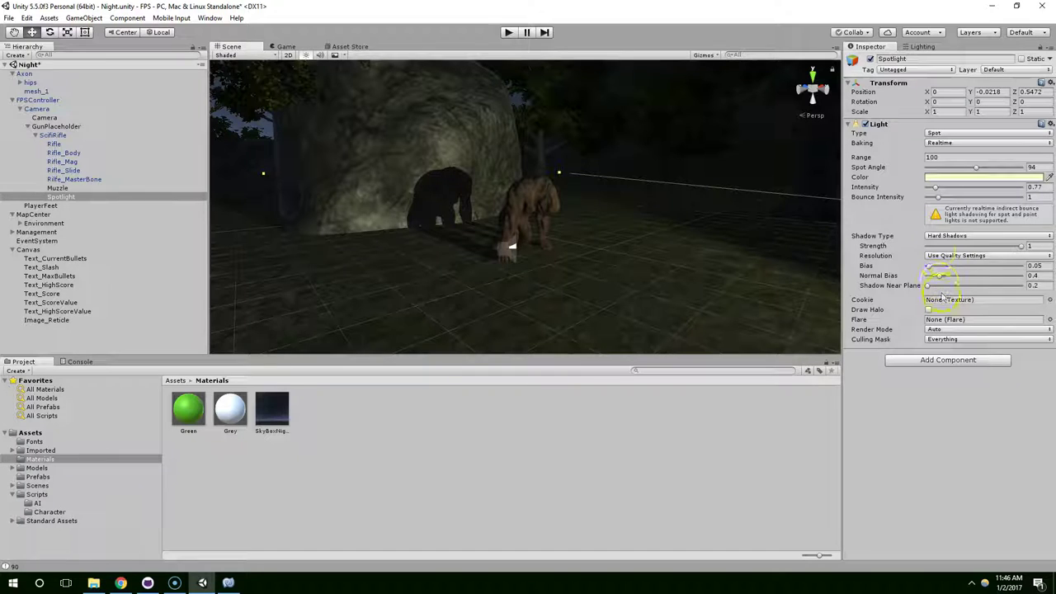
pyautogui.click(939, 259)
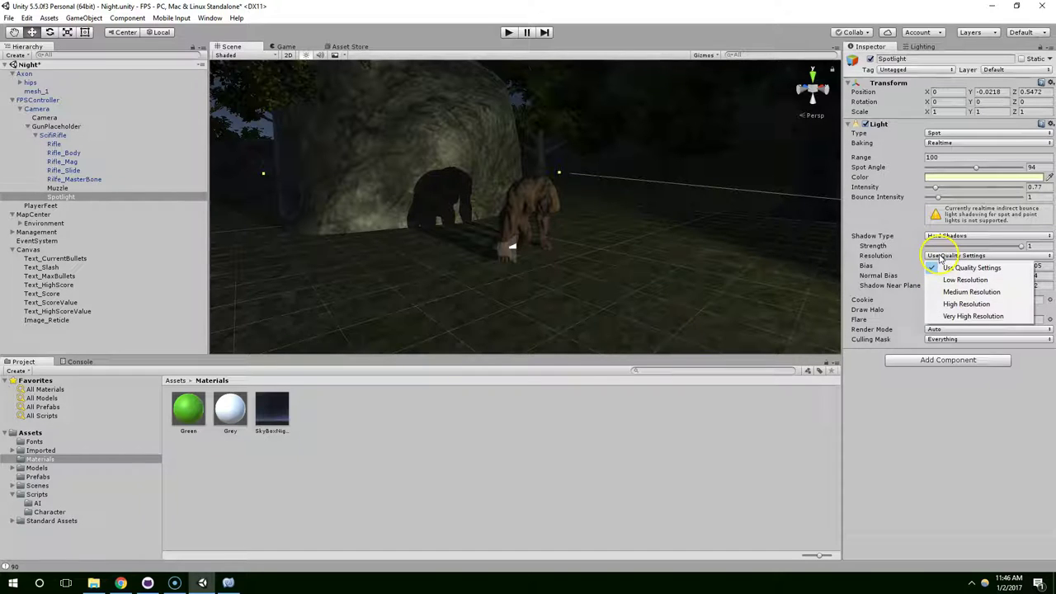
pyautogui.click(944, 307)
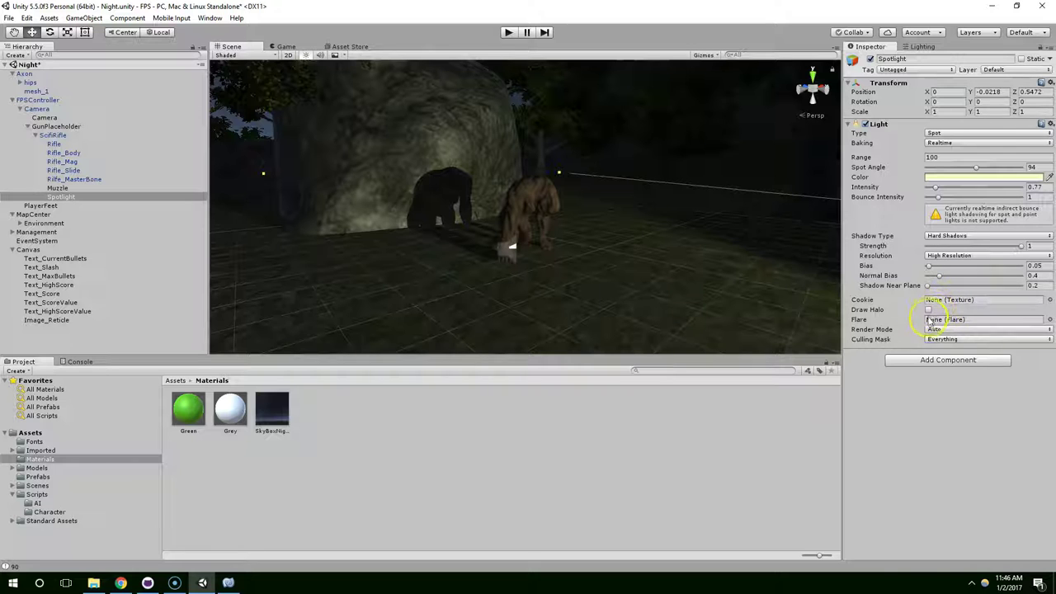
# Set the Spotlight's render mode to Important
pyautogui.click(930, 330)
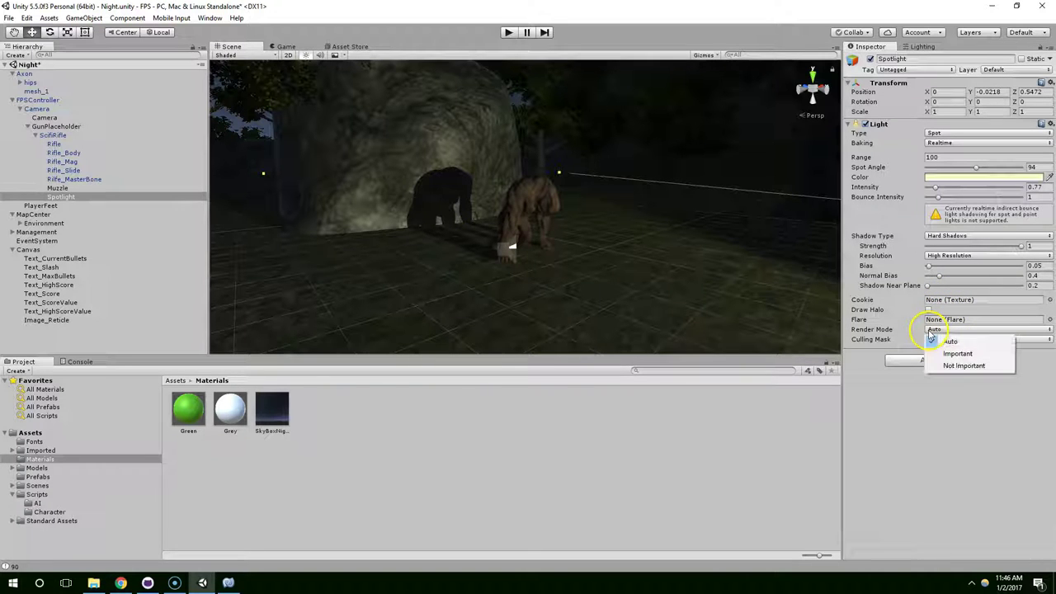
pyautogui.click(939, 339)
pyautogui.click(970, 331)
pyautogui.click(959, 353)
# Narrow the Spotlight's spot angle to 75
pyautogui.scroll(-6, 648, 257)
pyautogui.moveTo(627, 251); pyautogui.dragTo(560, 236, button='middle')
pyautogui.scroll(2, 647, 229)
pyautogui.moveTo(669, 205); pyautogui.dragTo(787, 166, button='middle')
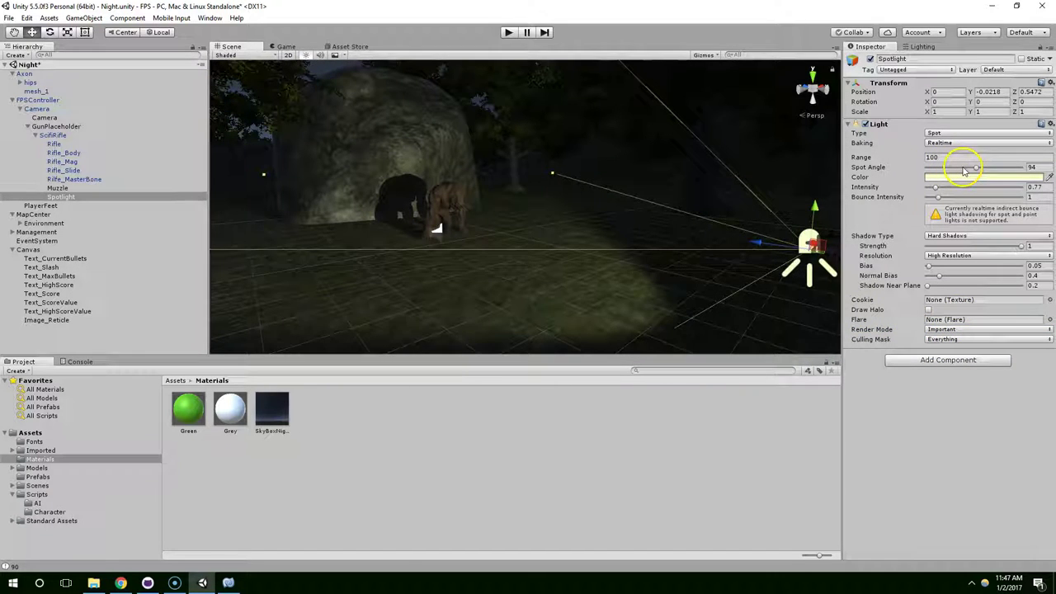
pyautogui.moveTo(965, 170); pyautogui.dragTo(965, 170)
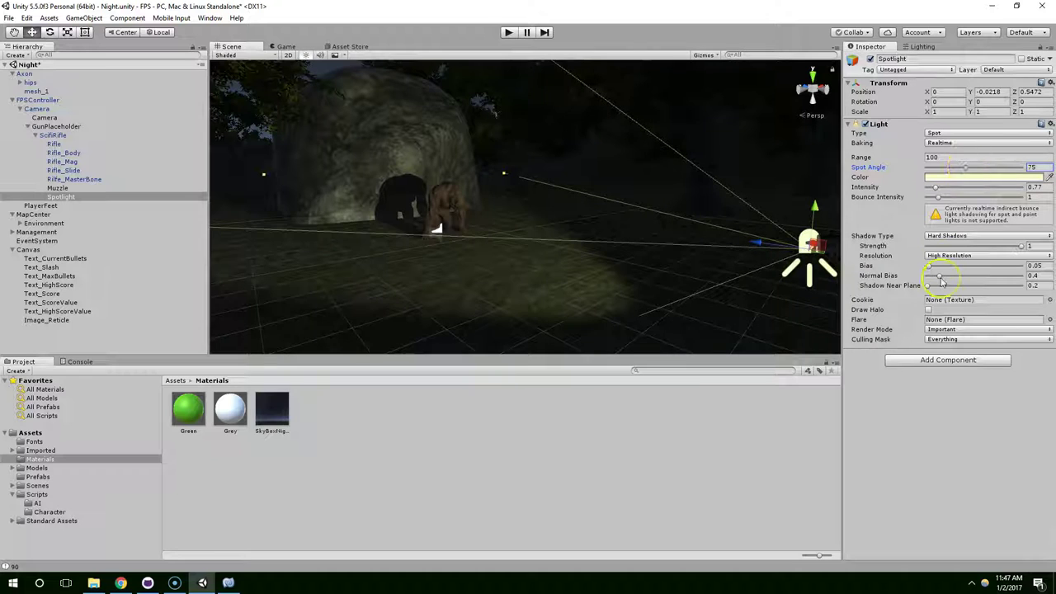
pyautogui.click(959, 339)
pyautogui.click(941, 350)
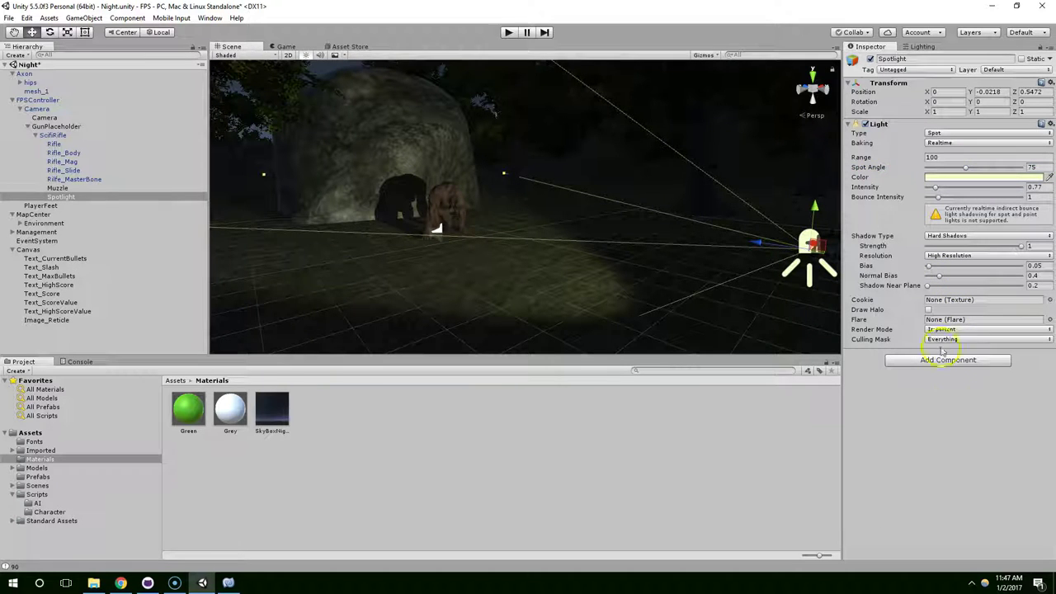
pyautogui.click(954, 339)
pyautogui.click(894, 411)
pyautogui.click(948, 339)
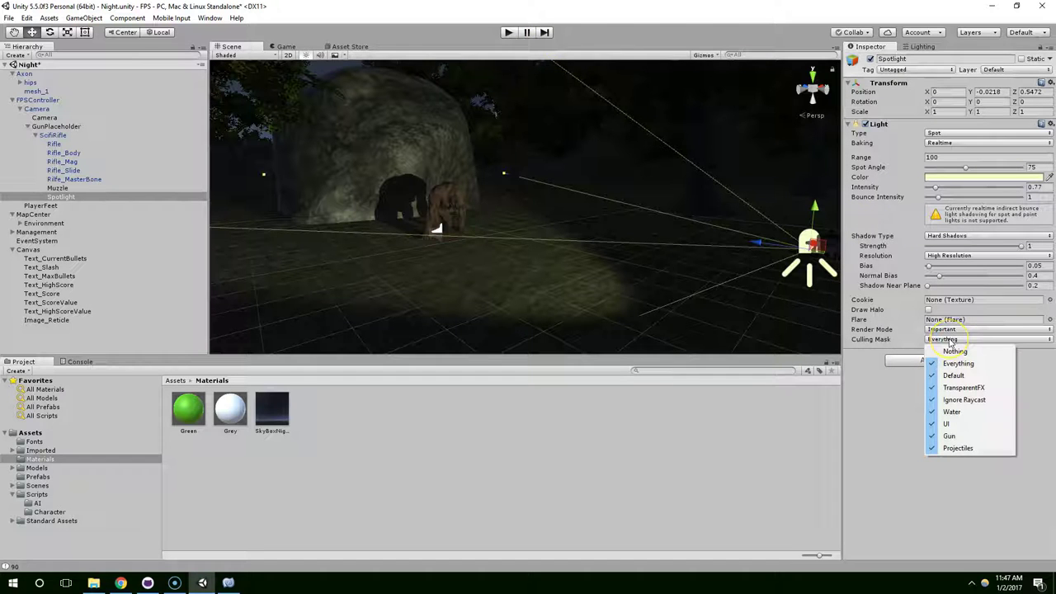
pyautogui.click(896, 405)
# Play-test the narrower shadow-casting flashlight by shooting around the monster and the trees, and stop the game
pyautogui.click(508, 32)
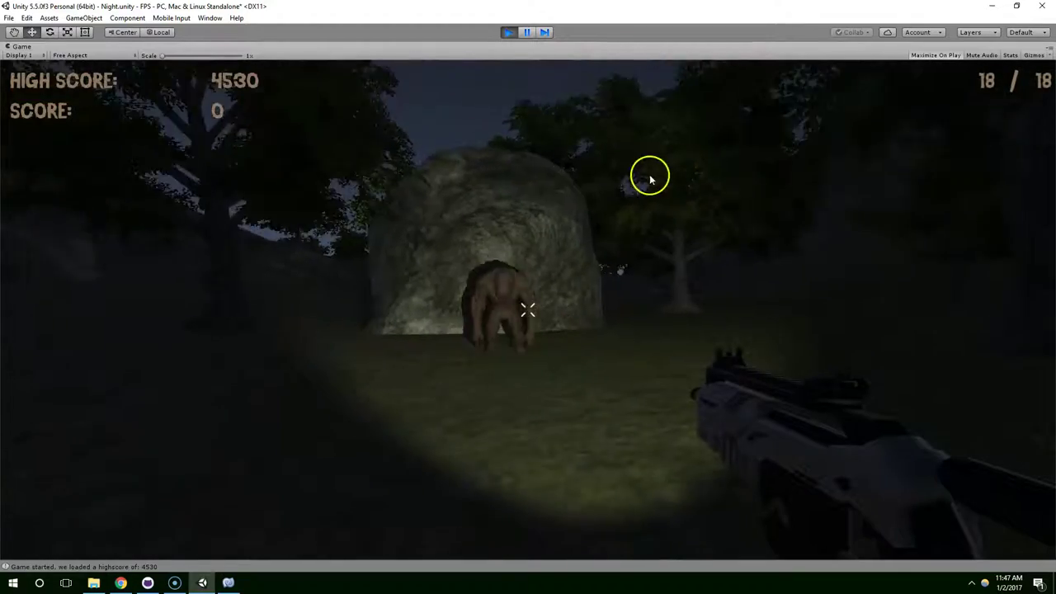
pyautogui.moveTo(660, 175); pyautogui.dragTo(675, 123)
pyautogui.click(508, 32)
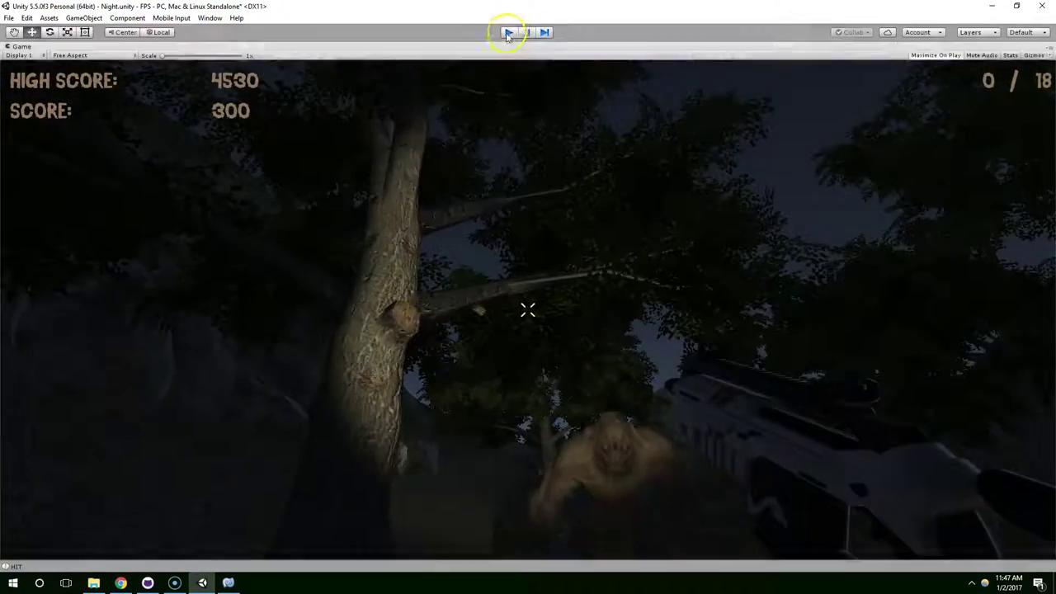
# Exclude the Projectiles layer from the Spotlight's culling mask
pyautogui.moveTo(694, 222); pyautogui.dragTo(689, 196, button='middle')
pyautogui.click(954, 341)
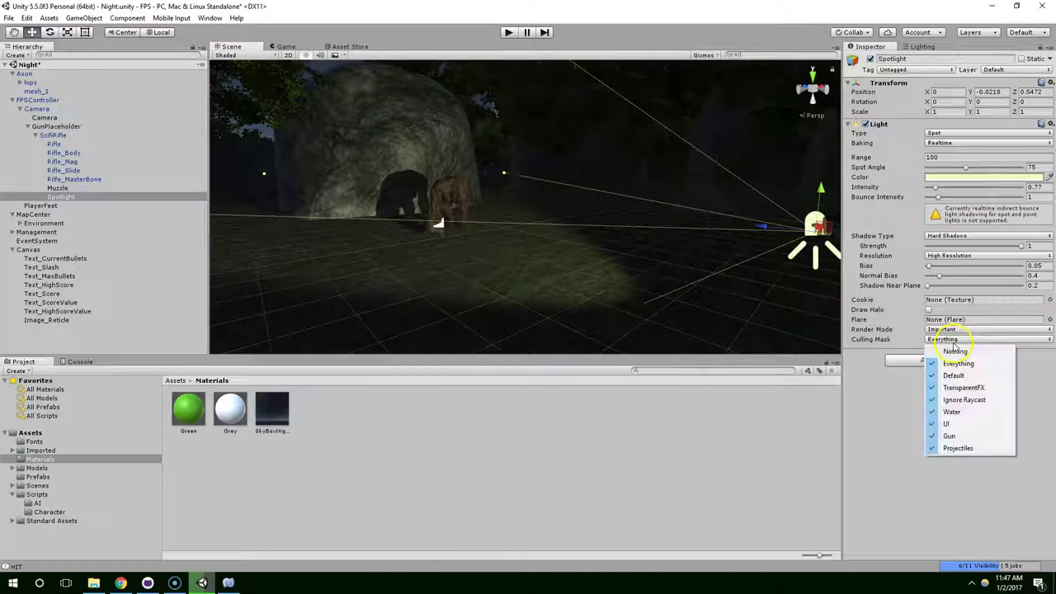
pyautogui.click(953, 448)
# Play-test the flashlight with projectiles excluded from its light, shooting and reloading, and stop the game
pyautogui.click(505, 32)
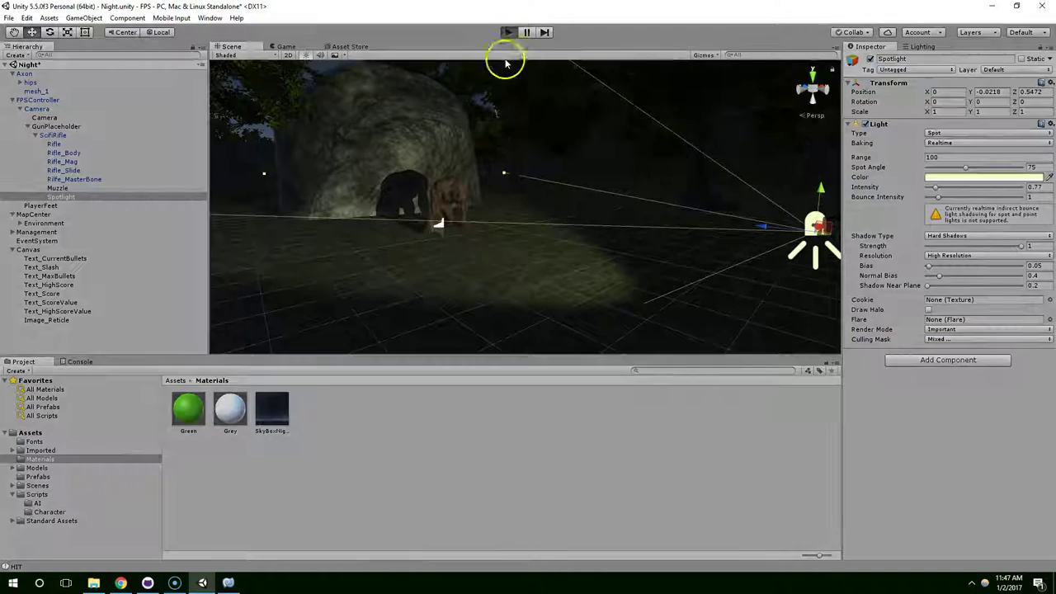
pyautogui.moveTo(557, 211); pyautogui.dragTo(627, 189)
pyautogui.press('s')
pyautogui.press('r')
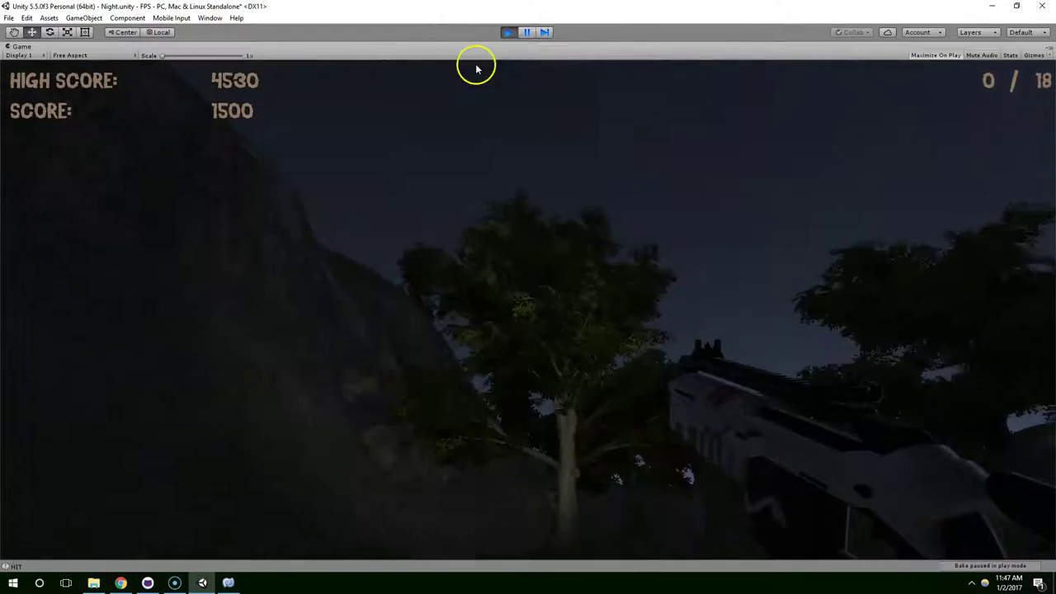
pyautogui.click(508, 32)
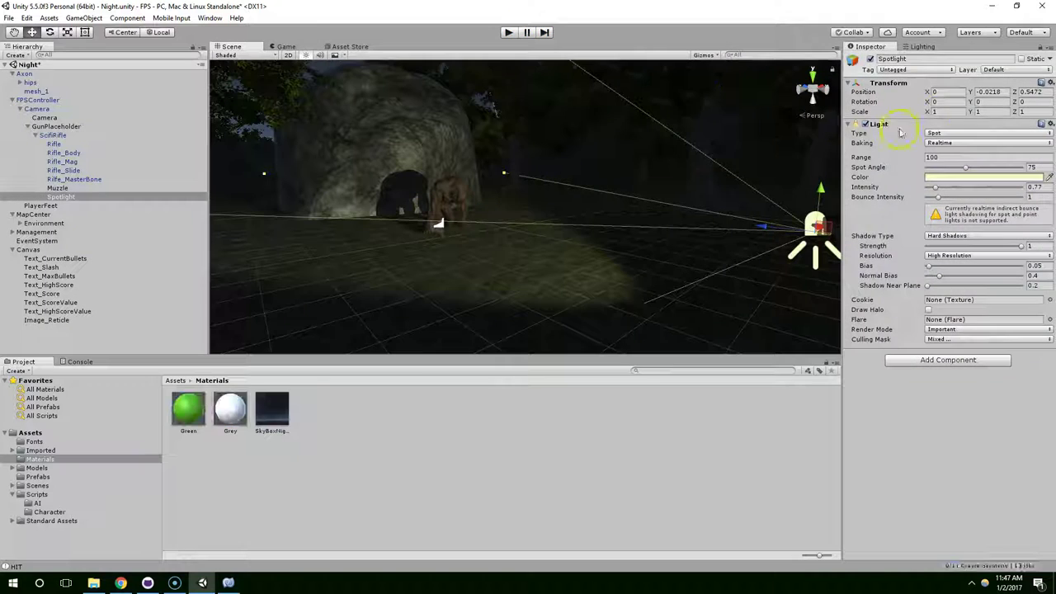
# Lower the scene's ambient intensity to 0 in the environment lighting settings
pyautogui.click(920, 47)
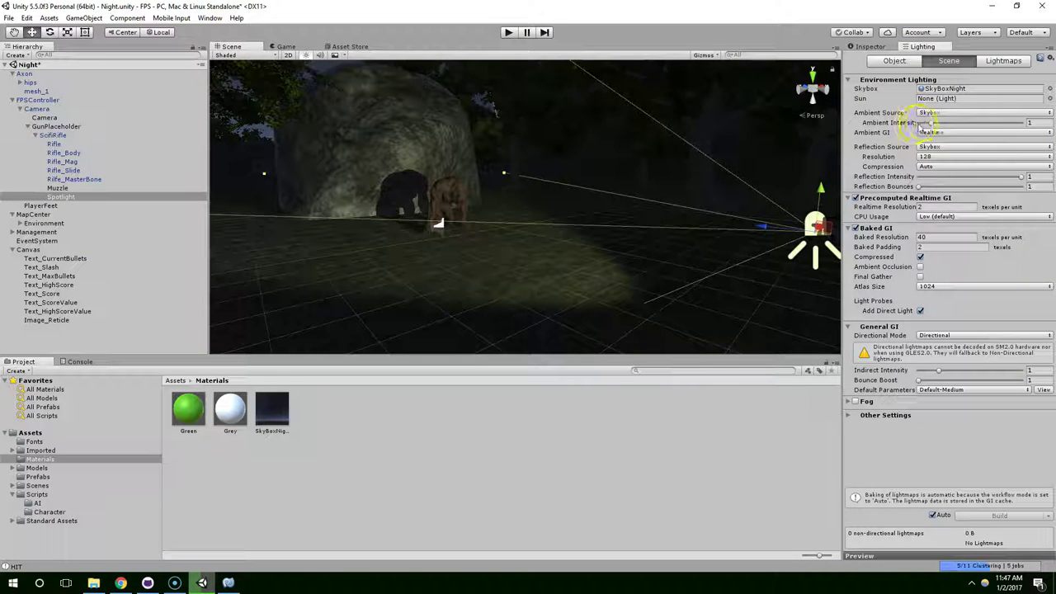
pyautogui.moveTo(925, 122); pyautogui.dragTo(927, 124)
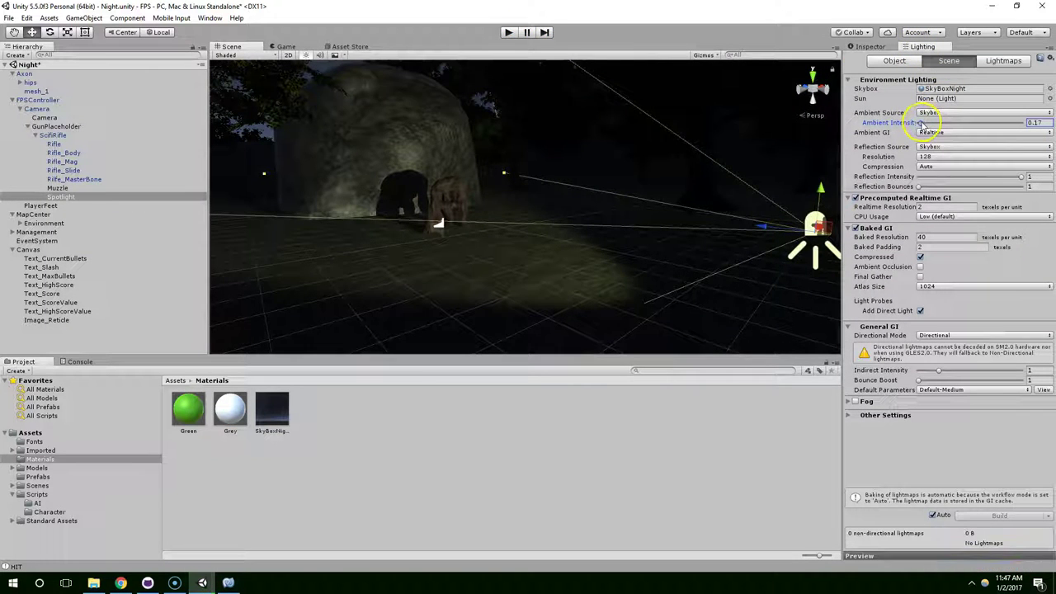
pyautogui.keyDown('alt'); pyautogui.moveTo(670, 172); pyautogui.dragTo(685, 226); pyautogui.keyUp('alt')
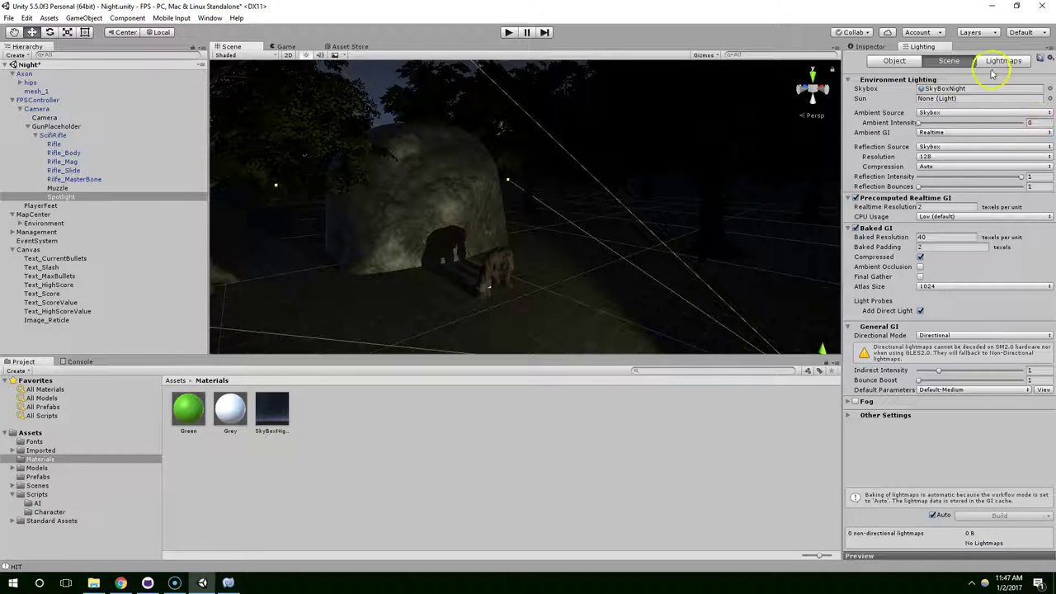
pyautogui.scroll(-5, 649, 184)
pyautogui.scroll(5, 641, 181)
pyautogui.keyDown('alt'); pyautogui.moveTo(641, 182); pyautogui.dragTo(656, 160); pyautogui.keyUp('alt')
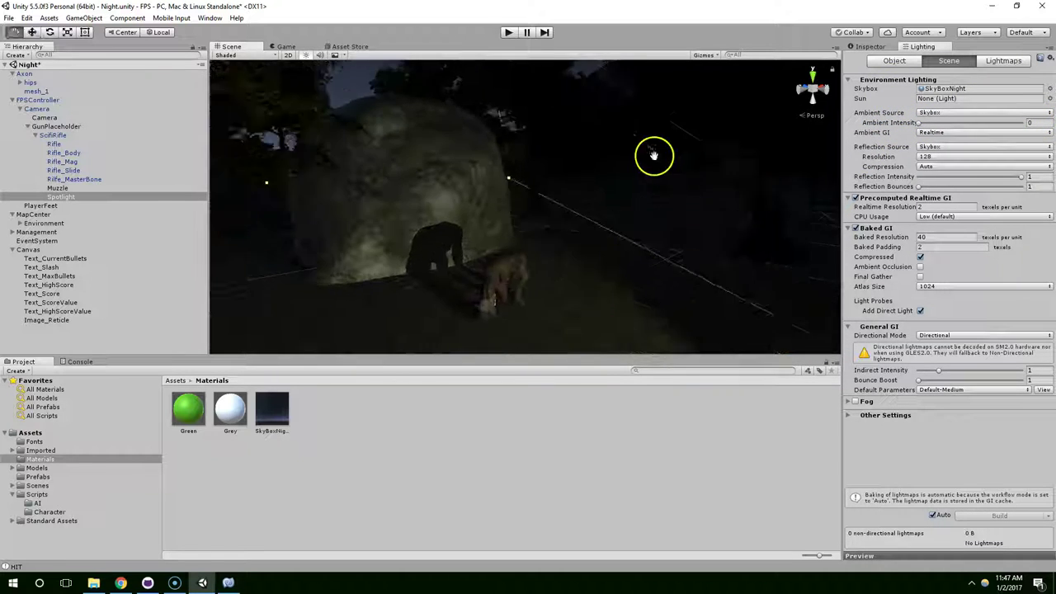
# Set the atmosphere thickness of the SkyBoxNight material to 0.2
pyautogui.click(269, 429)
pyautogui.moveTo(503, 276); pyautogui.dragTo(813, 154, button='right')
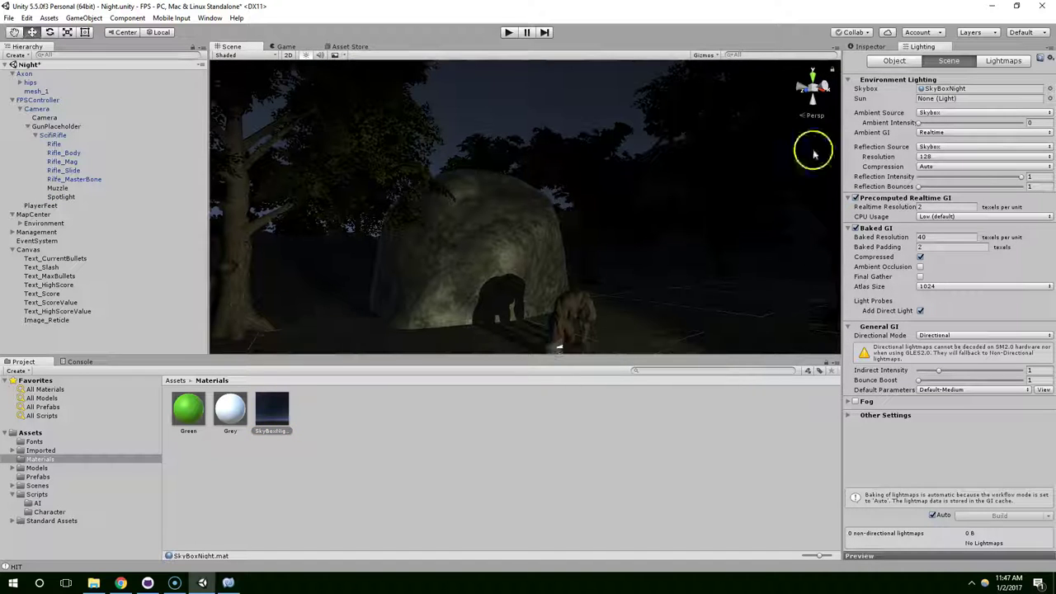
pyautogui.click(886, 47)
pyautogui.moveTo(939, 102); pyautogui.dragTo(931, 105)
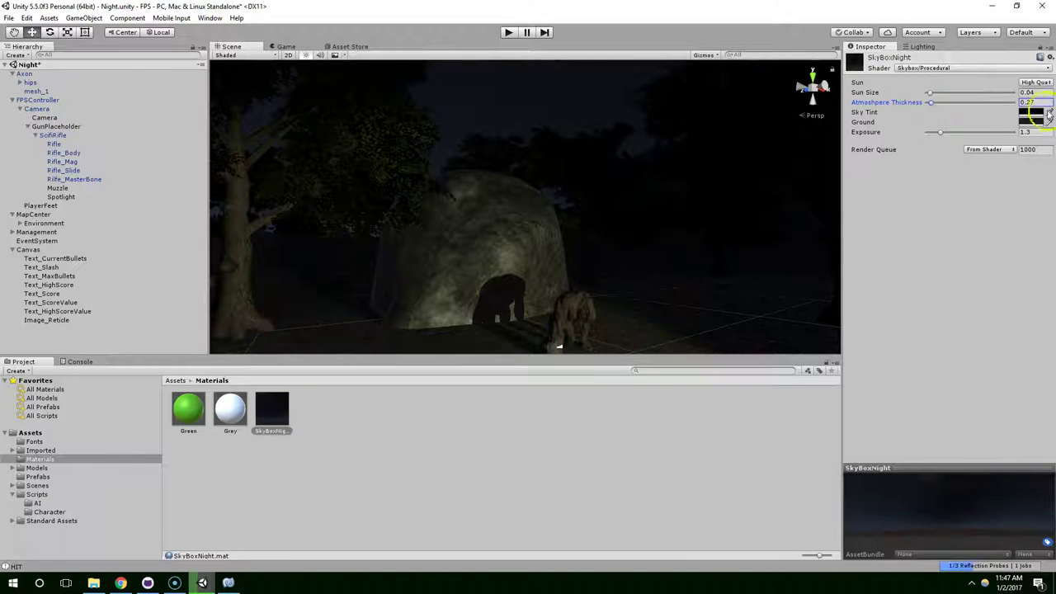
pyautogui.write('.')
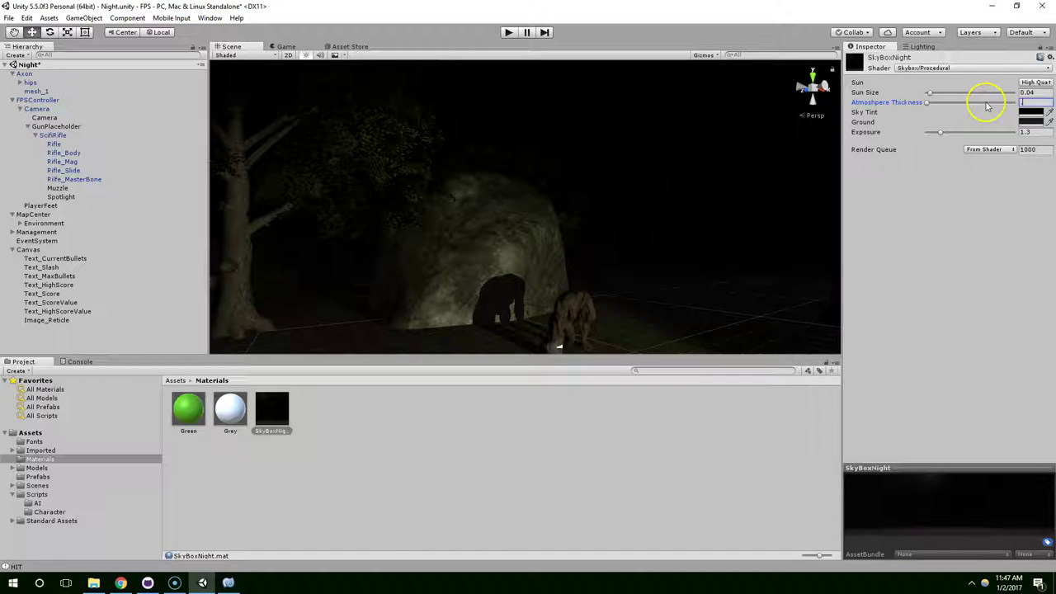
pyautogui.write('2')
# Play-test the darker night scene by shooting the monster and looking around, and stop the game
pyautogui.moveTo(676, 130); pyautogui.dragTo(665, 180, button='middle')
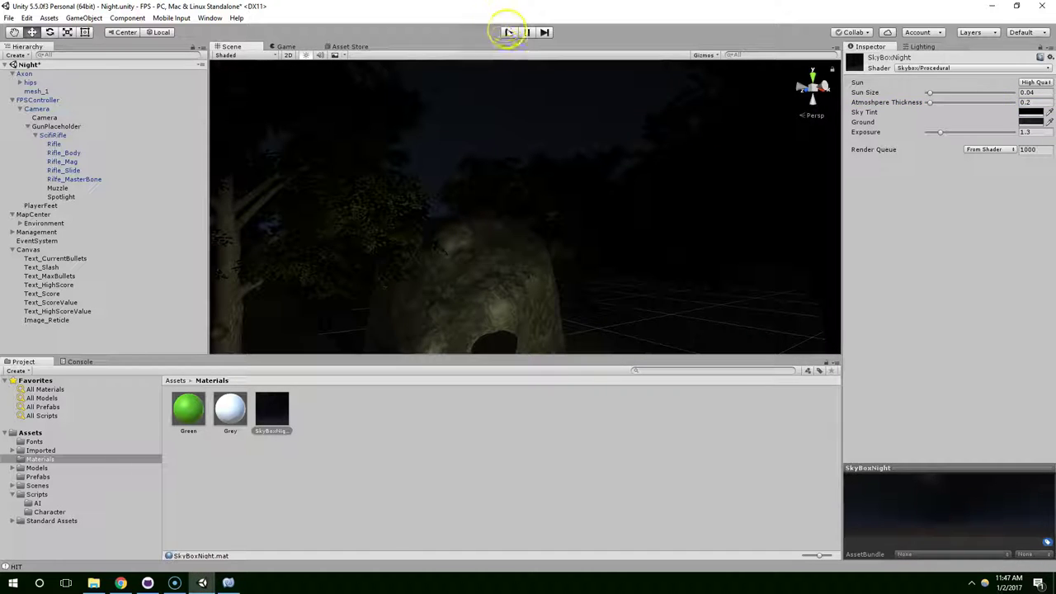
pyautogui.click(509, 33)
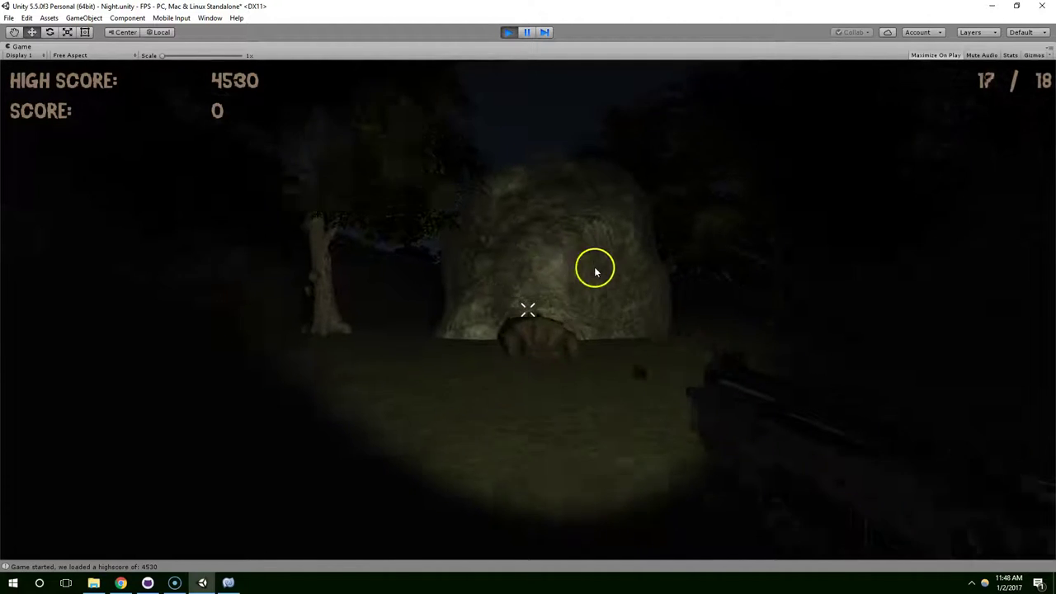
pyautogui.moveTo(594, 275); pyautogui.dragTo(919, 206)
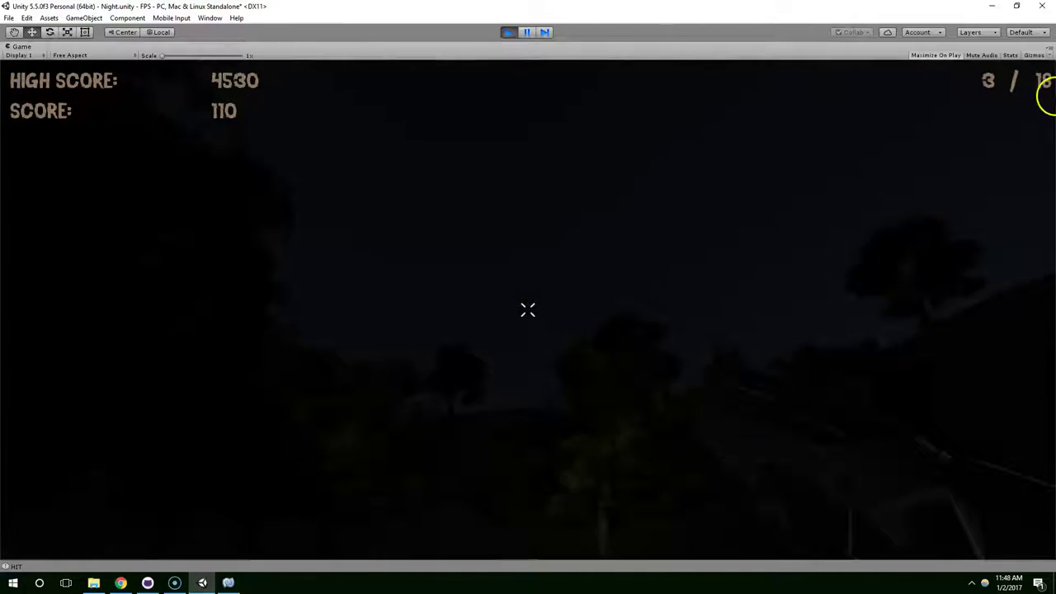
pyautogui.click(509, 33)
# Set the range of the Spotlight under the player's ScifiRifle to 35
pyautogui.moveTo(387, 187); pyautogui.dragTo(412, 180, button='right')
pyautogui.moveTo(344, 170); pyautogui.dragTo(391, 110, button='right')
pyautogui.click(59, 196)
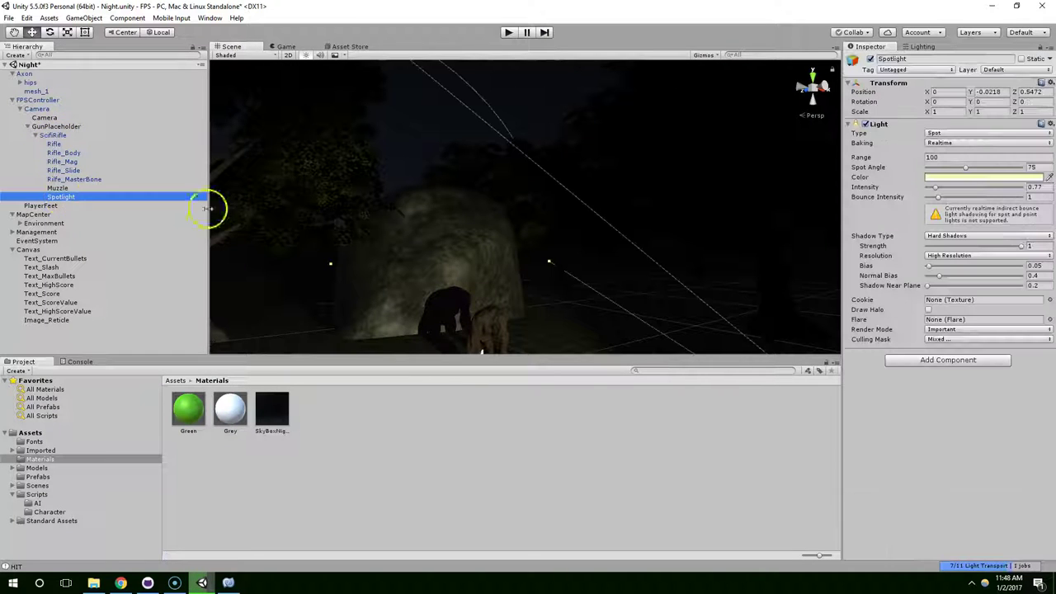
pyautogui.moveTo(294, 219); pyautogui.dragTo(498, 224, button='middle')
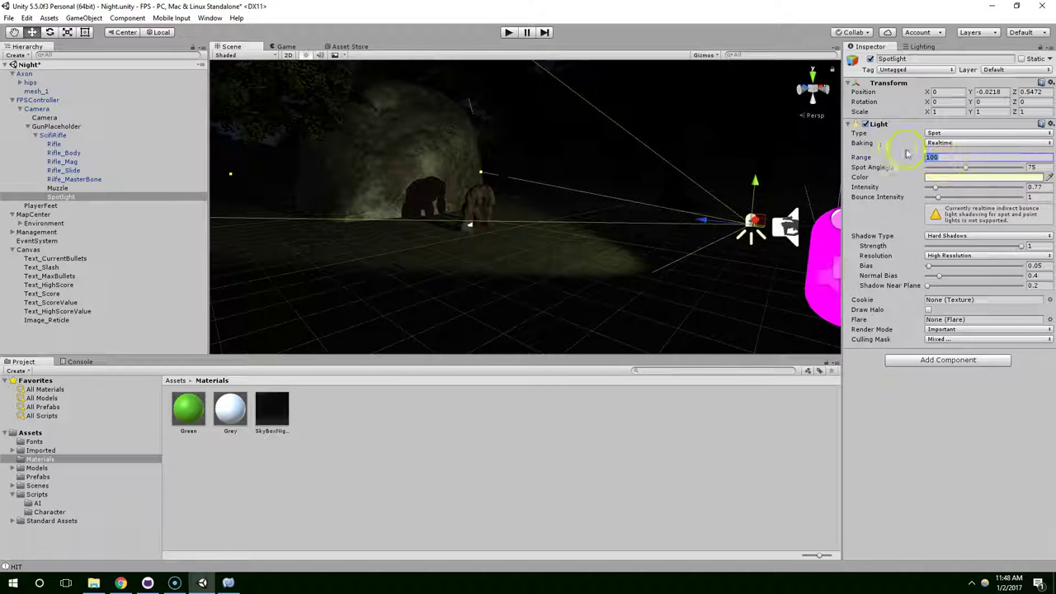
pyautogui.write('10')
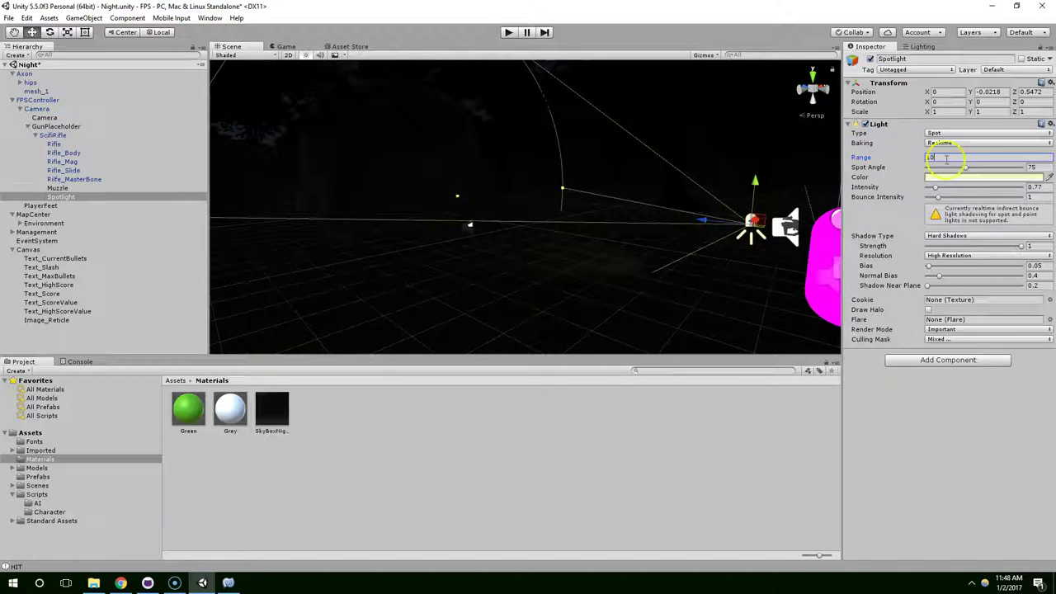
pyautogui.moveTo(942, 161); pyautogui.dragTo(907, 158)
pyautogui.write('25')
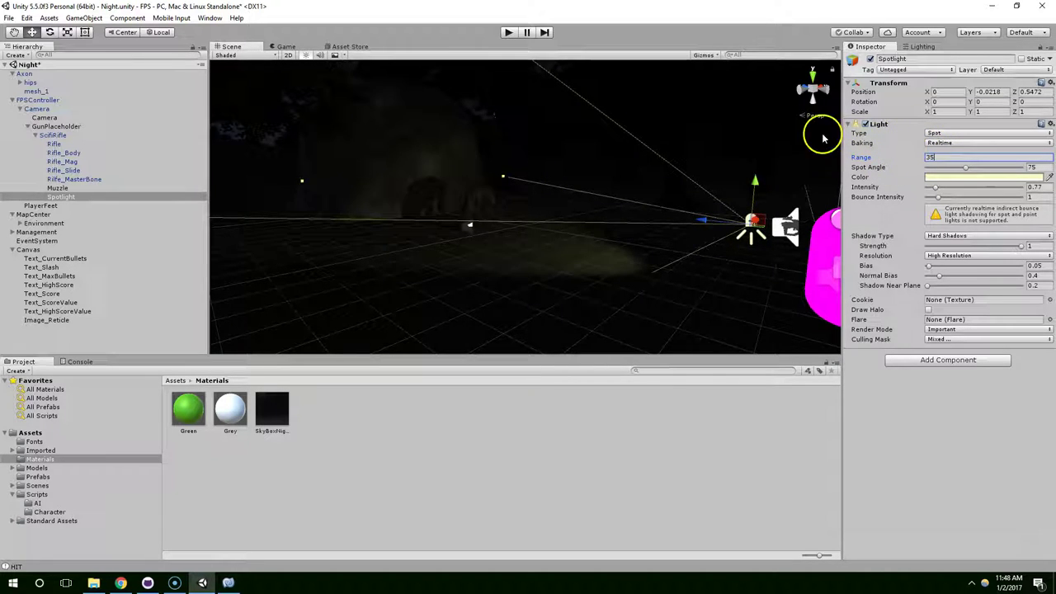
# Play-test the shorter-range flashlight by moving around the map, shooting and reloading, and stop the game
pyautogui.moveTo(612, 115); pyautogui.dragTo(624, 139, button='middle')
pyautogui.click(507, 36)
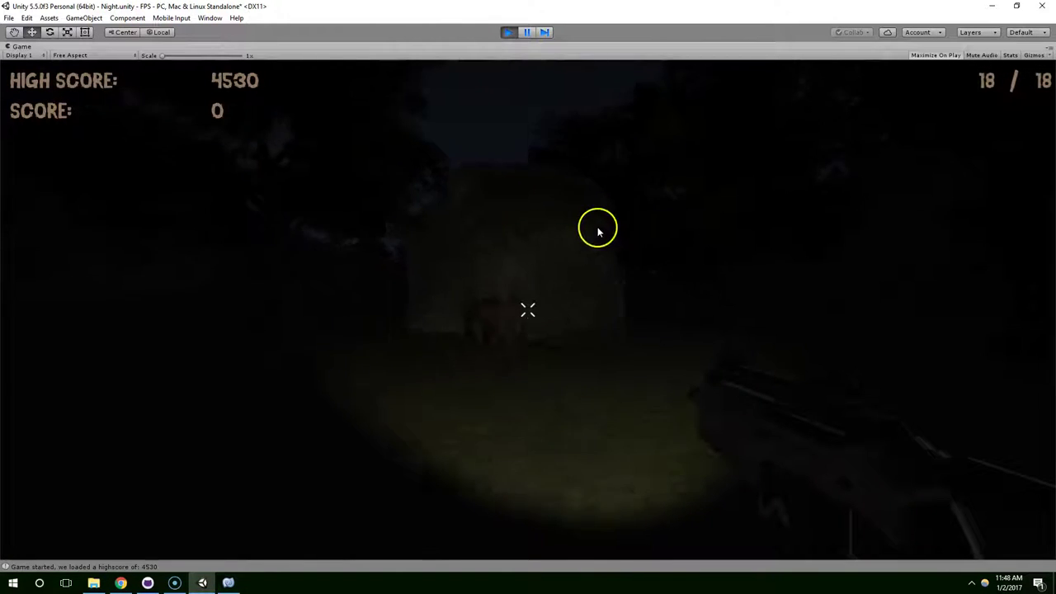
pyautogui.moveTo(596, 231); pyautogui.dragTo(702, 228)
pyautogui.press('r')
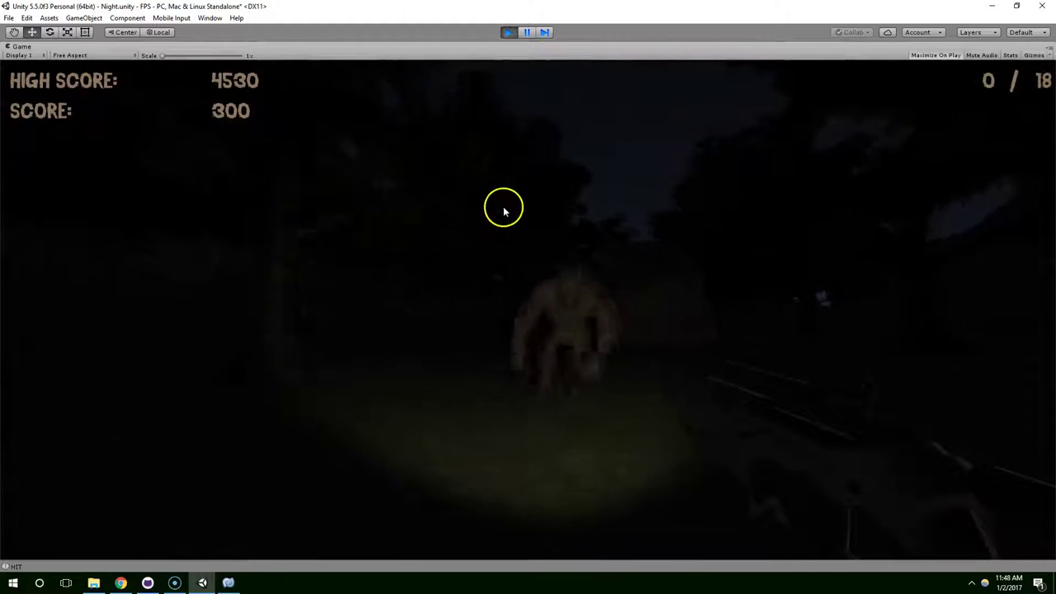
pyautogui.moveTo(500, 213)
pyautogui.mouseDown()
pyautogui.moveTo(527, 201)
pyautogui.moveTo(504, 208)
pyautogui.mouseUp()
pyautogui.press('r')
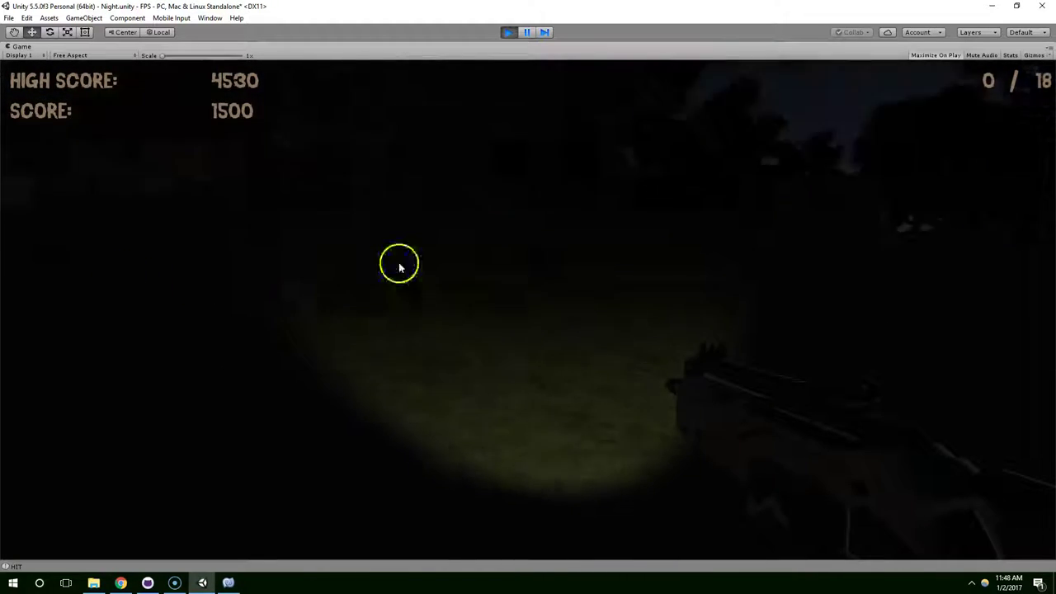
pyautogui.moveTo(200, 174); pyautogui.dragTo(162, 127)
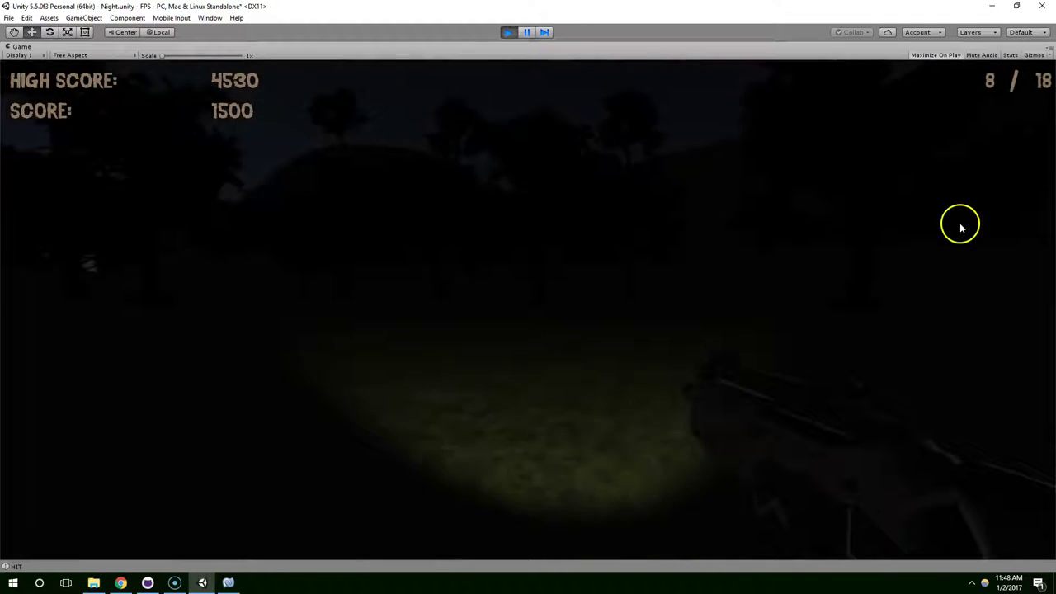
pyautogui.press('r')
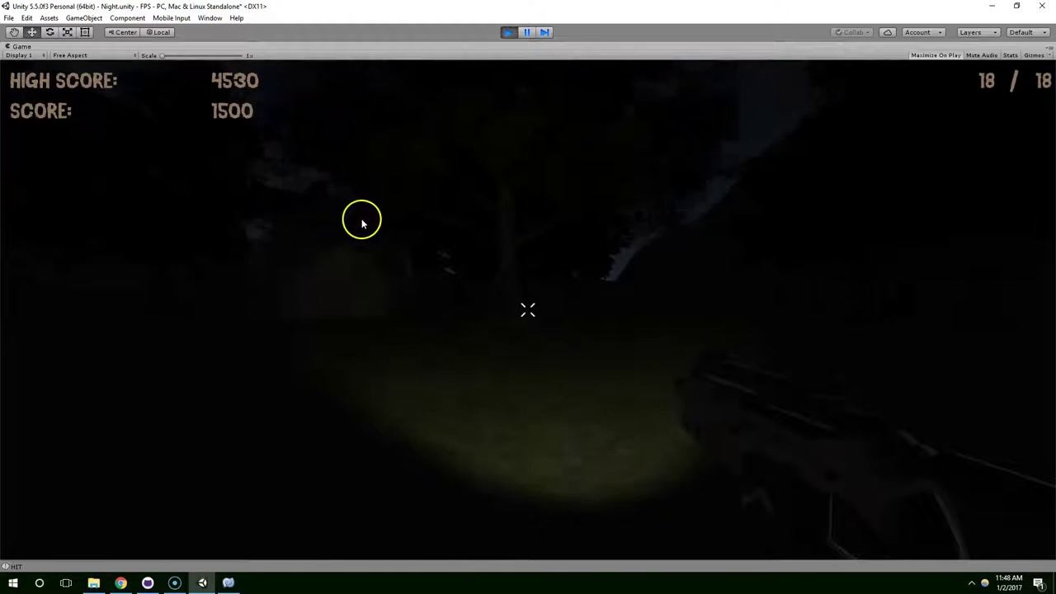
pyautogui.click(504, 33)
pyautogui.scroll(2, 421, 203)
pyautogui.moveTo(442, 214); pyautogui.dragTo(392, 212, button='middle')
pyautogui.moveTo(392, 212); pyautogui.dragTo(550, 207, button='right')
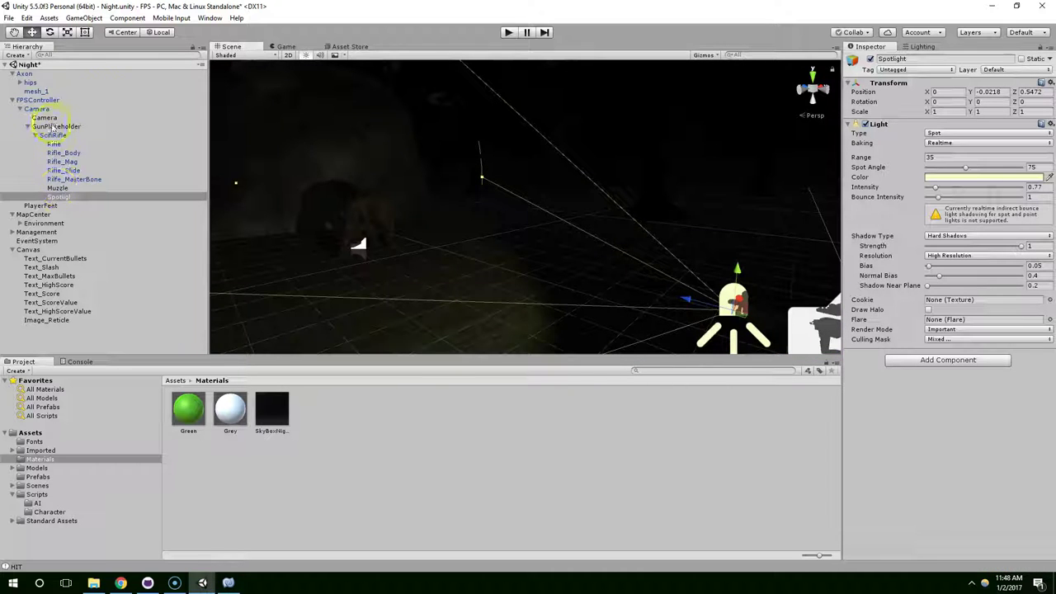
# Set the colour of the Canvas's Image_Reticle to the brown preset 8E7660FF and frame it in the scene
pyautogui.click(45, 320)
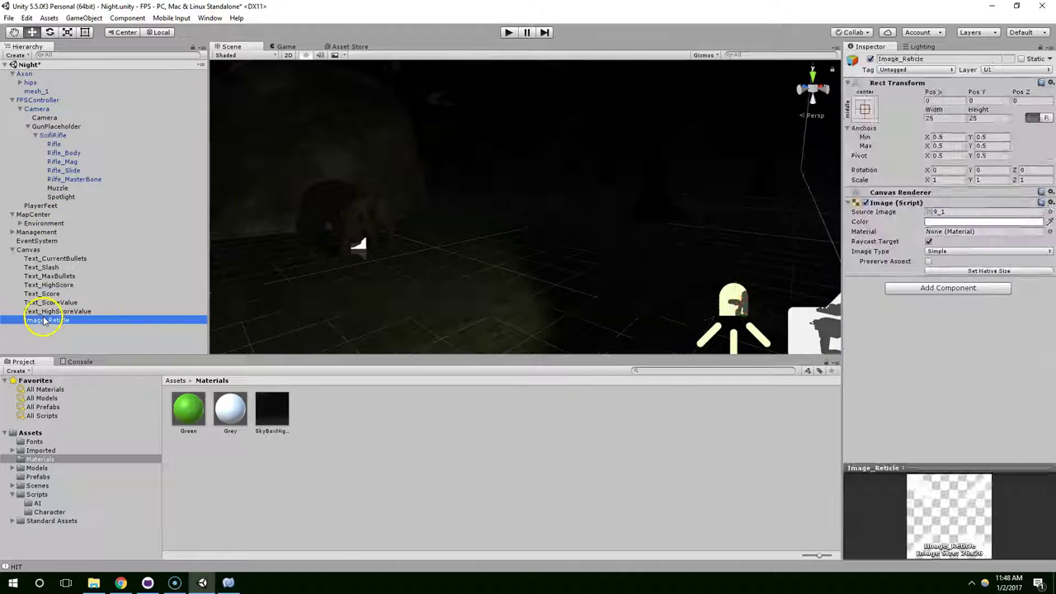
pyautogui.click(938, 222)
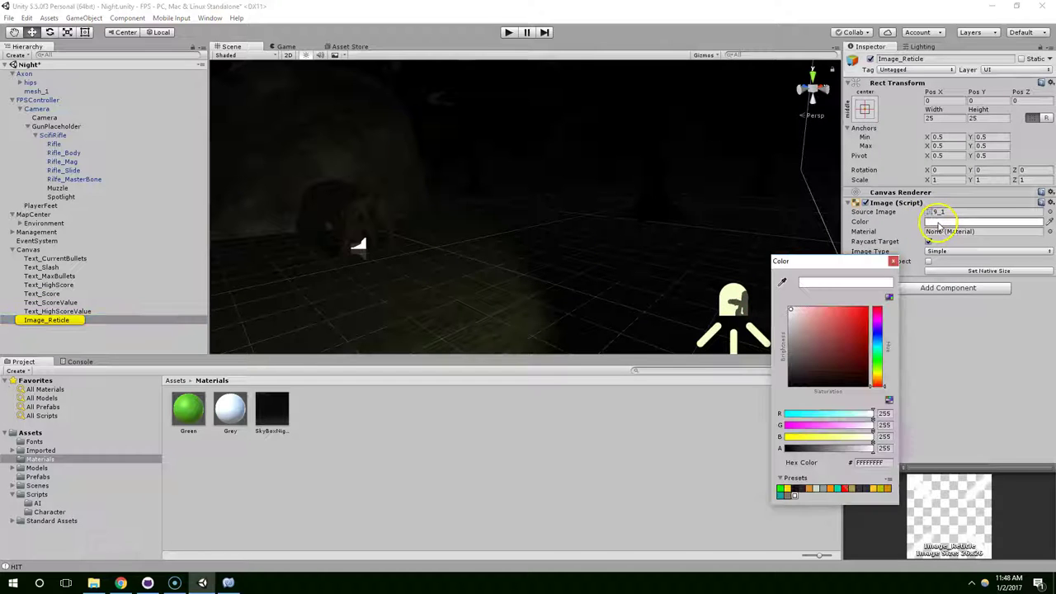
pyautogui.click(787, 497)
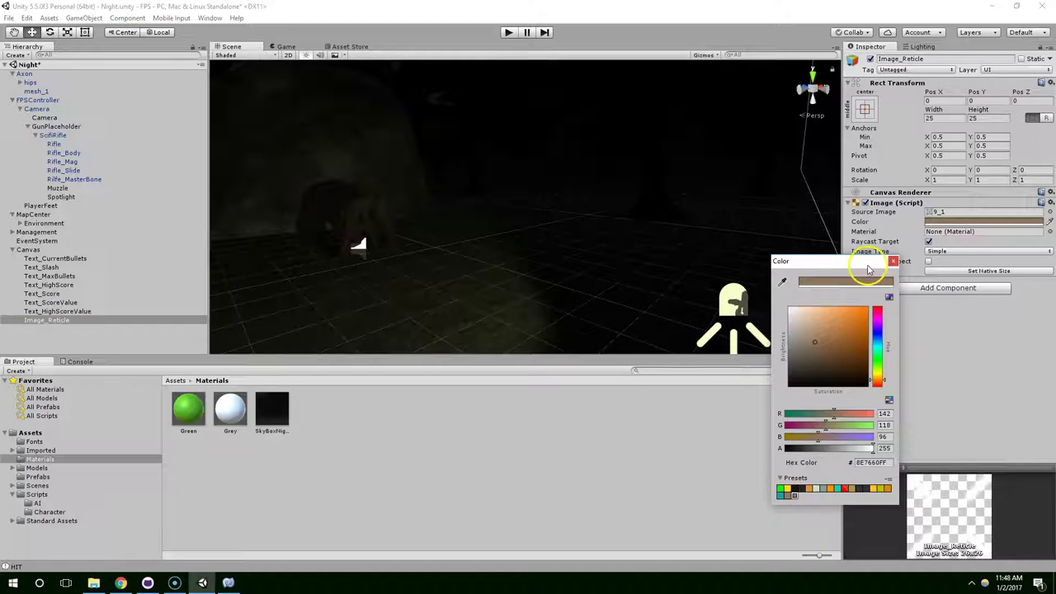
pyautogui.click(892, 261)
pyautogui.press('f')
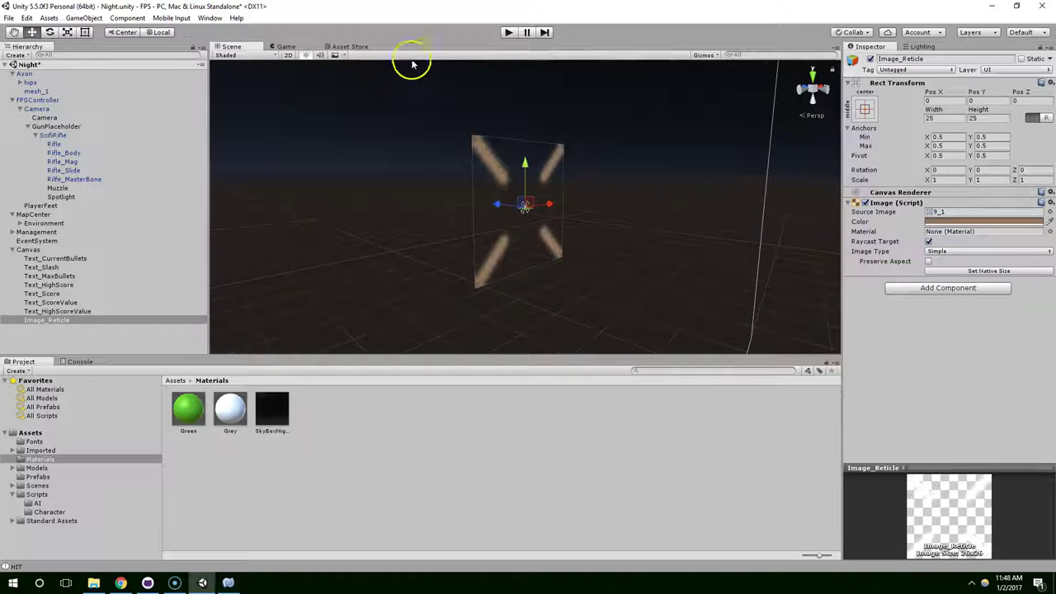
# Play-test the recoloured reticle by shooting and reloading, and stop the game
pyautogui.click(509, 33)
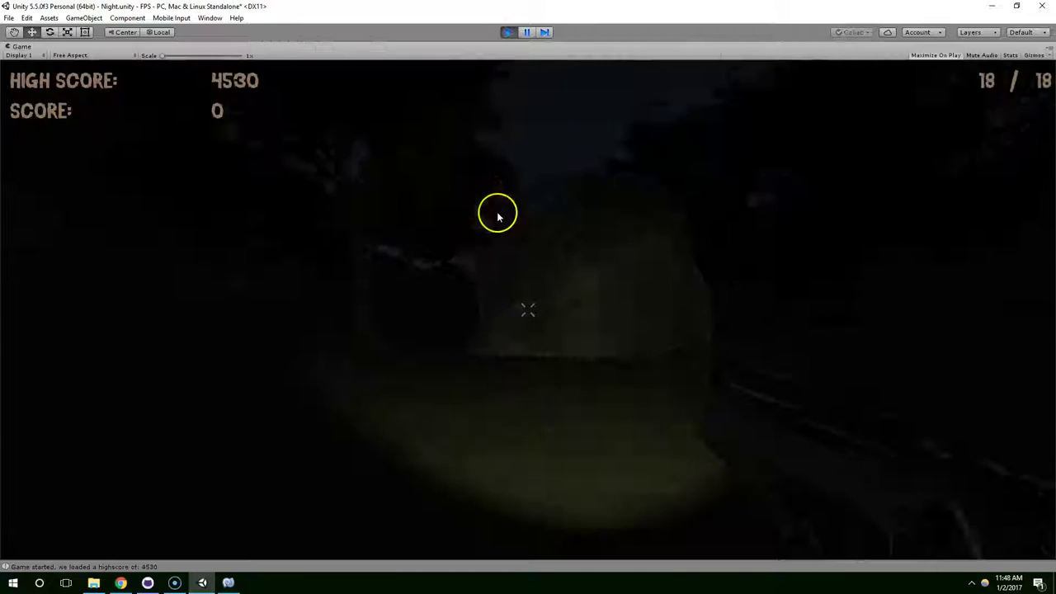
pyautogui.moveTo(496, 216); pyautogui.dragTo(530, 203)
pyautogui.press('r')
pyautogui.click(509, 32)
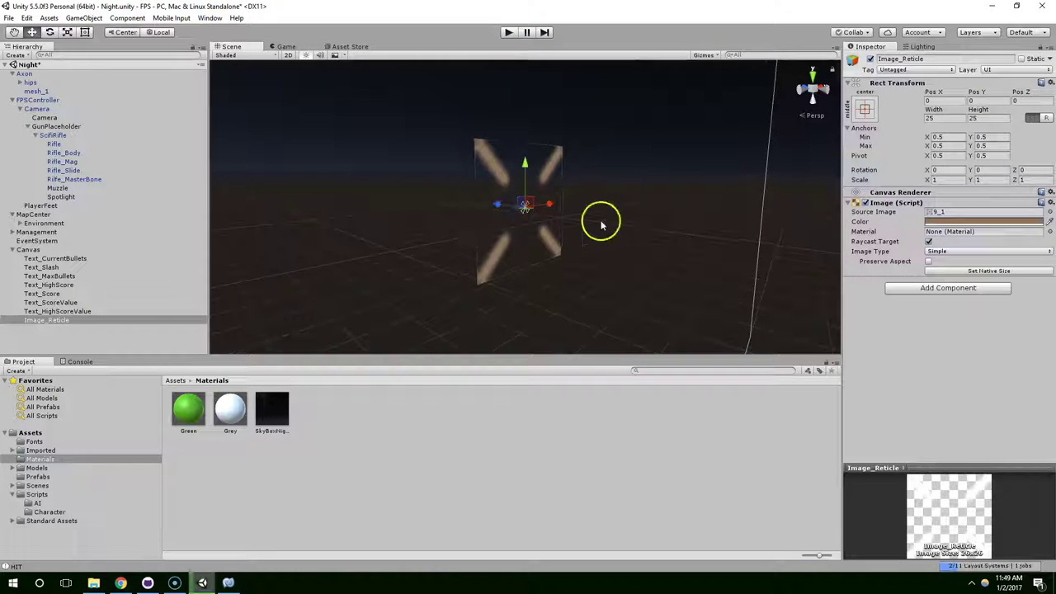
# In the FPSController's Reticle Controller, set the Rifle Hit sprite to 9_2 and the Reset Interval to 0.05
pyautogui.click(969, 213)
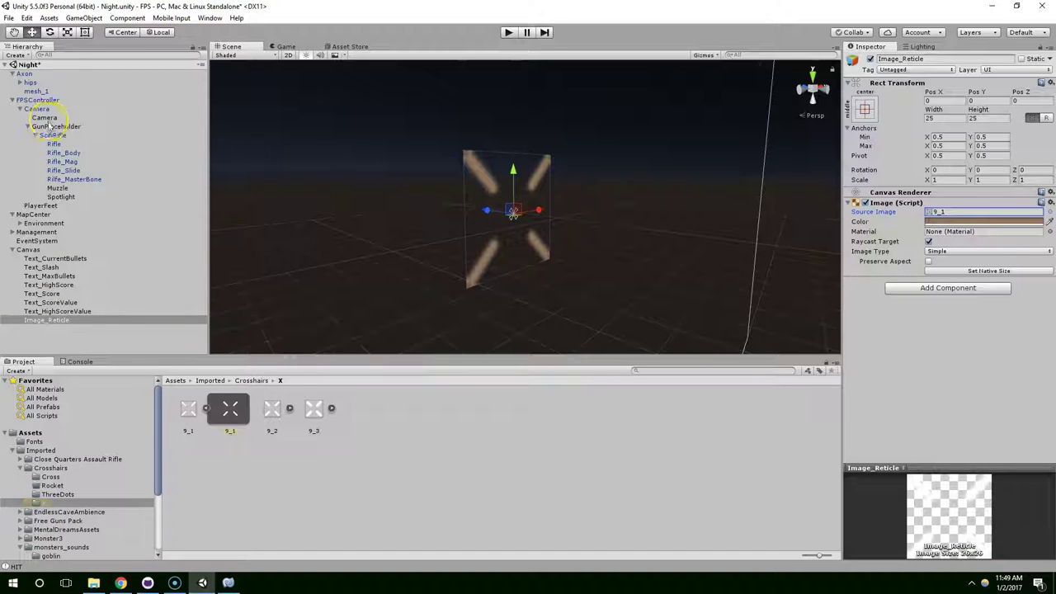
pyautogui.click(47, 100)
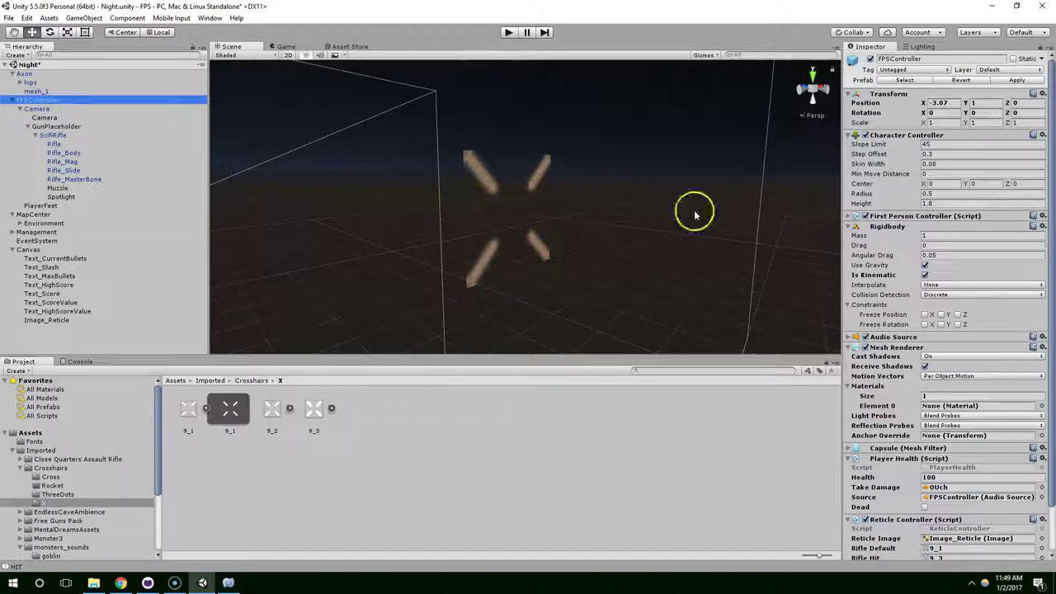
pyautogui.scroll(-3, 1004, 277)
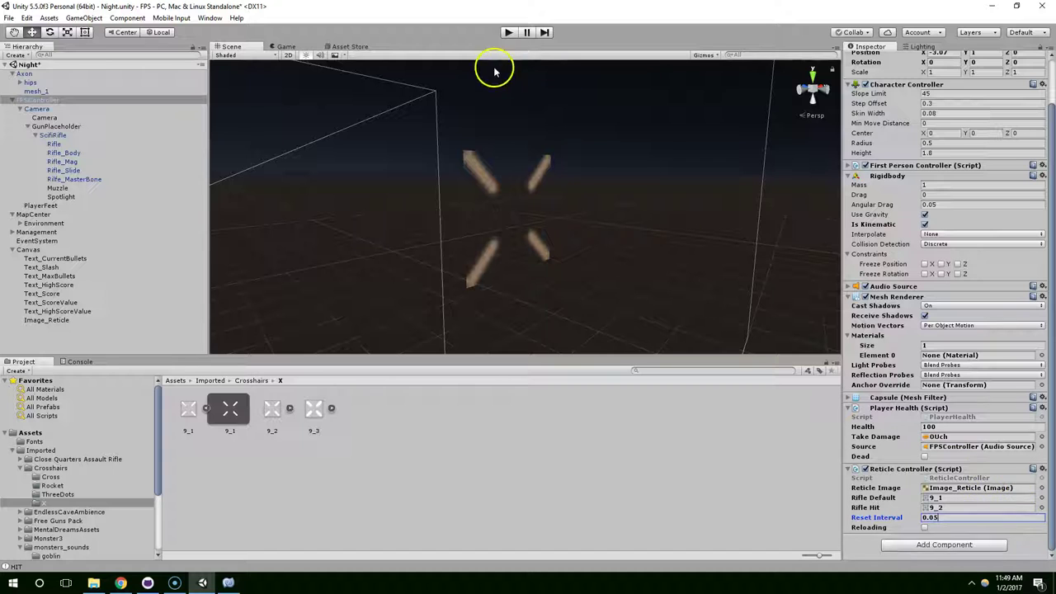
# Play-test the new hit reticle by shooting the monster and reloading, and stop the game
pyautogui.click(507, 31)
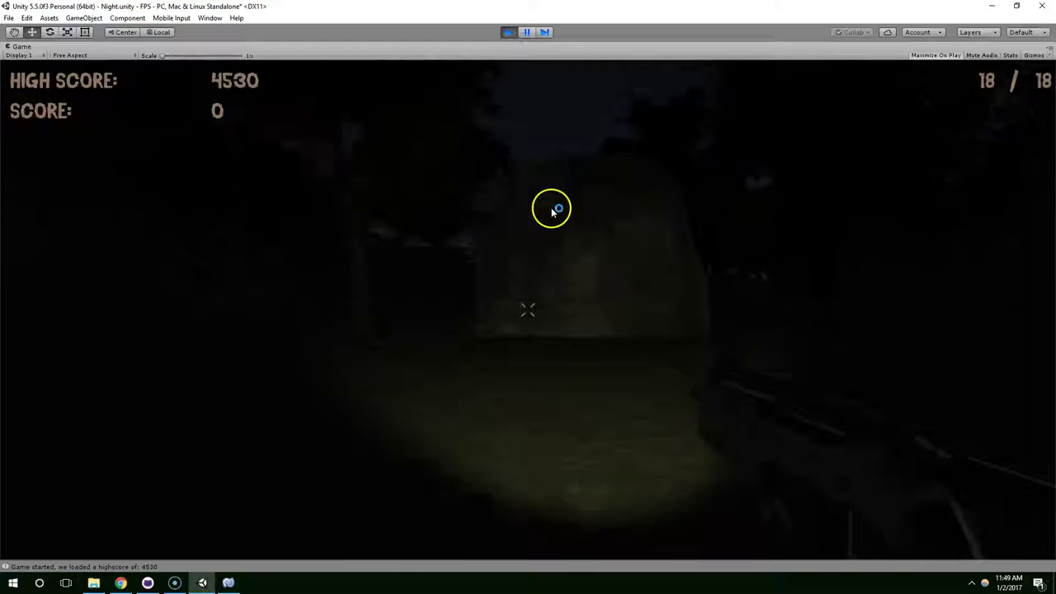
pyautogui.moveTo(561, 219); pyautogui.dragTo(590, 180)
pyautogui.press('r')
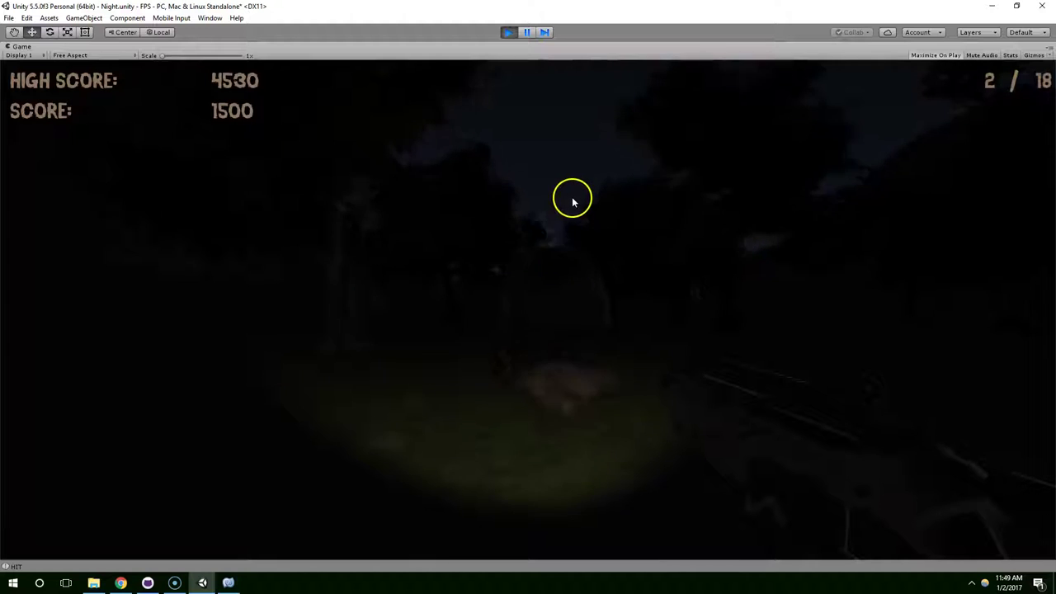
pyautogui.press('r')
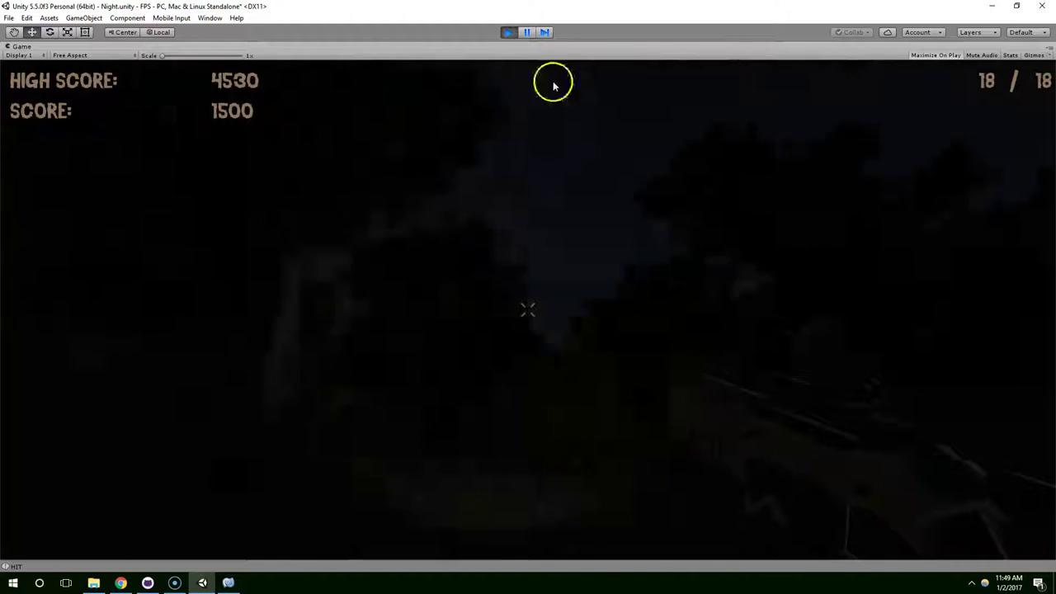
pyautogui.click(511, 32)
# Set the shadow type of the Spotlight under the ScifiRifle to Soft Shadows
pyautogui.click(61, 196)
pyautogui.click(951, 257)
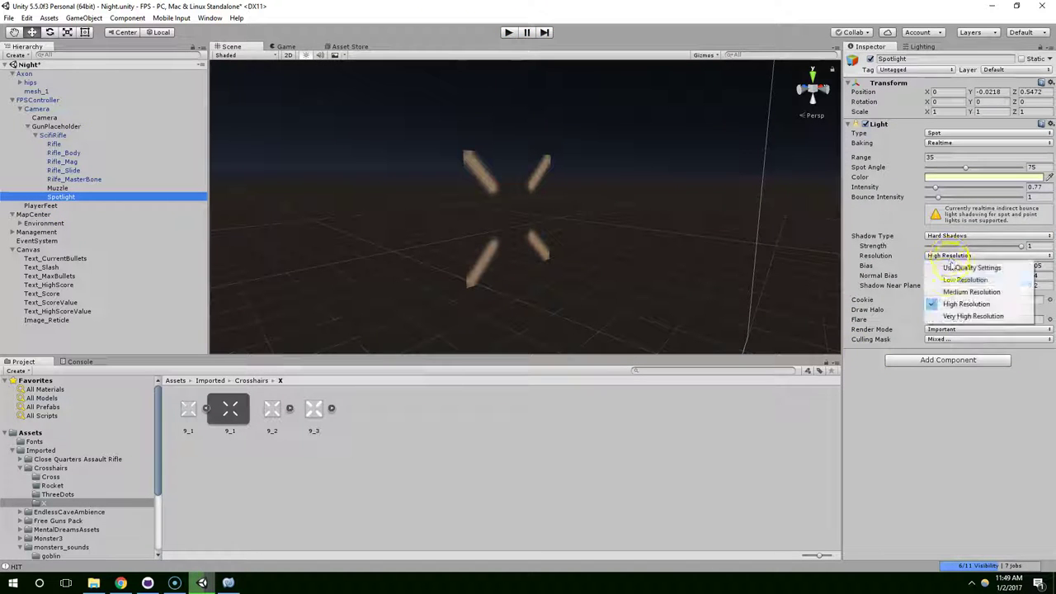
pyautogui.click(943, 238)
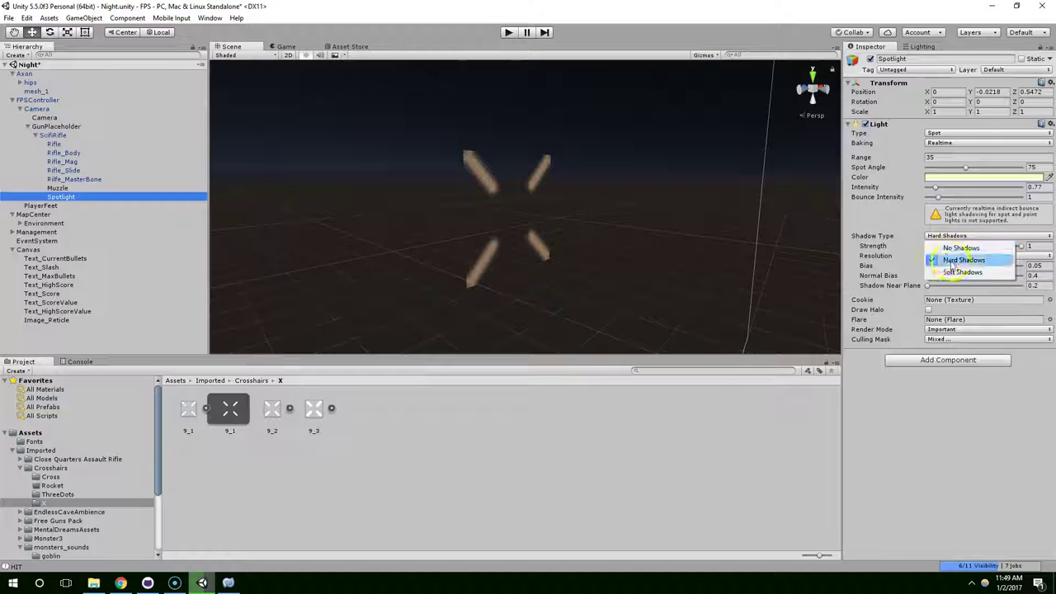
pyautogui.click(956, 272)
# Play-test the soft-shadow flashlight by shooting the monster, reloading and looking around the map, and stop the game
pyautogui.click(509, 32)
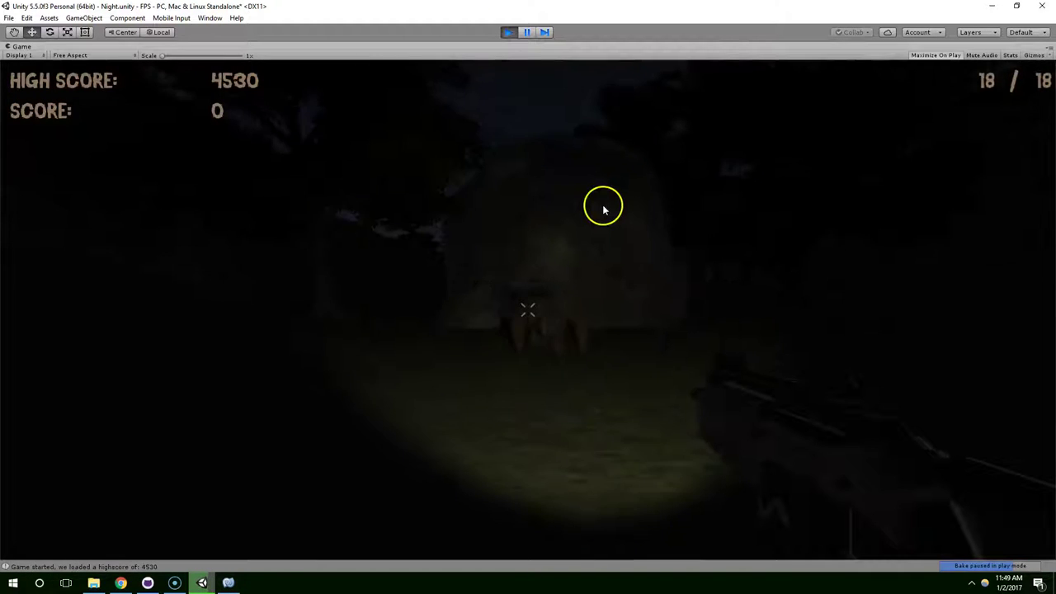
pyautogui.moveTo(648, 196); pyautogui.dragTo(700, 177)
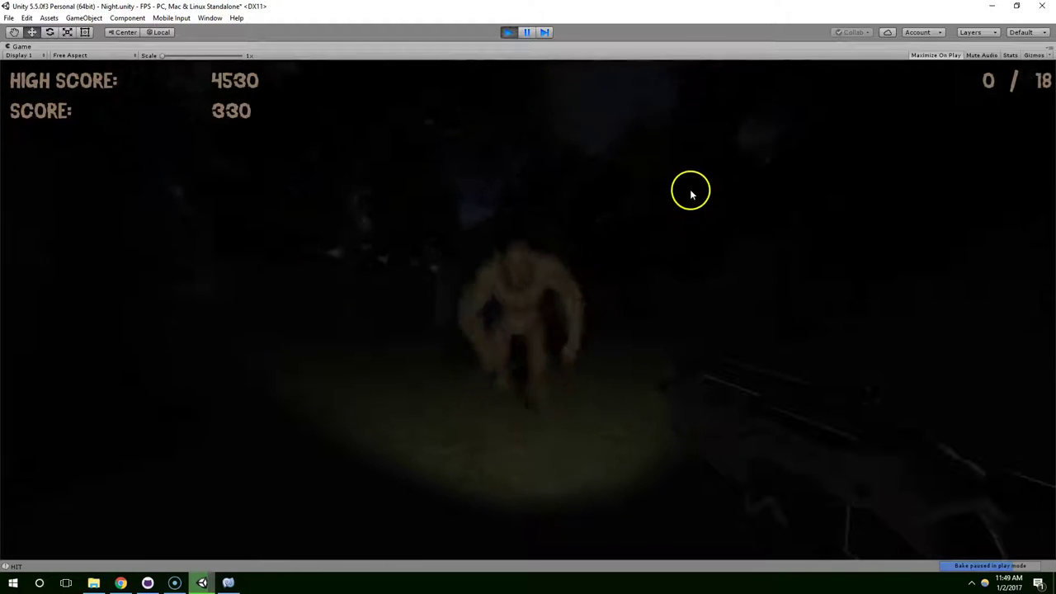
pyautogui.press('r')
pyautogui.moveTo(688, 173)
pyautogui.mouseDown()
pyautogui.moveTo(685, 156)
pyautogui.moveTo(686, 168)
pyautogui.mouseUp()
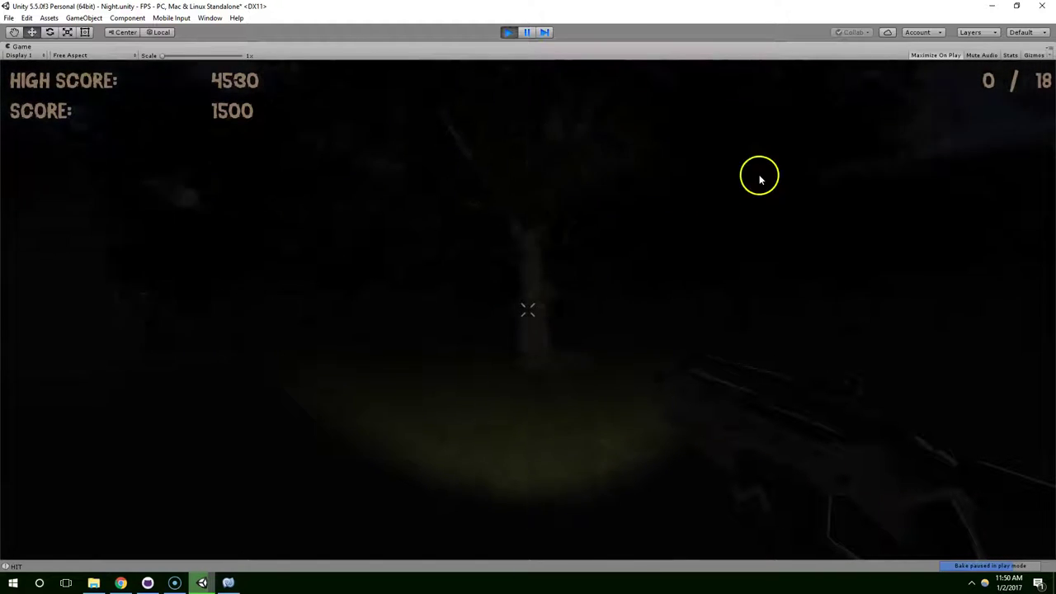
pyautogui.hotkey('ctrl', 'p')
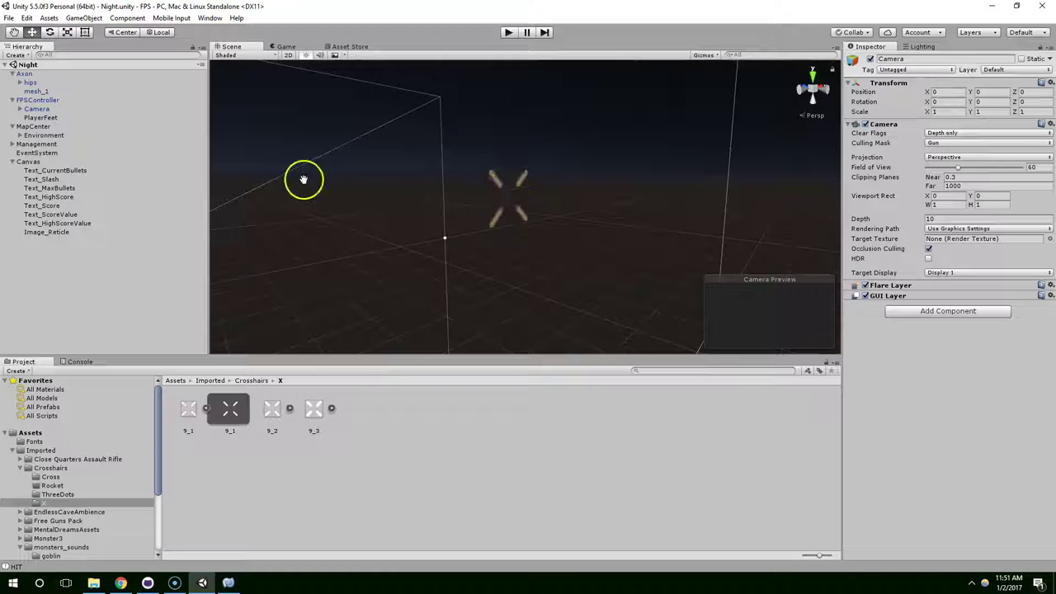
# Expand the FPSController's camera hierarchy and set the rifle Spotlight's intensity to 2.3
pyautogui.moveTo(304, 179); pyautogui.dragTo(393, 184)
pyautogui.click(58, 108)
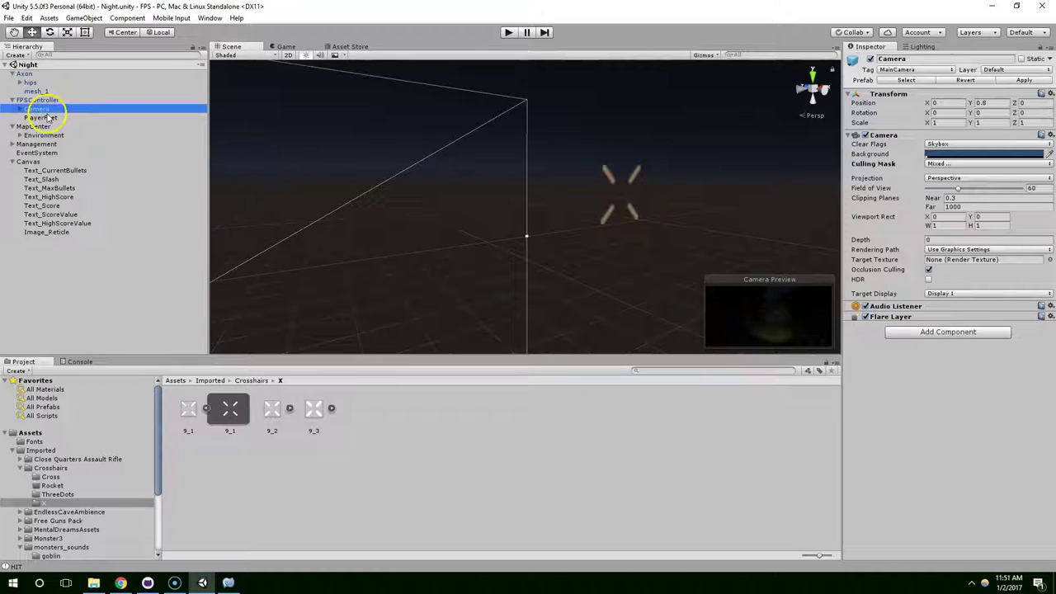
pyautogui.click(27, 100)
pyautogui.click(20, 110)
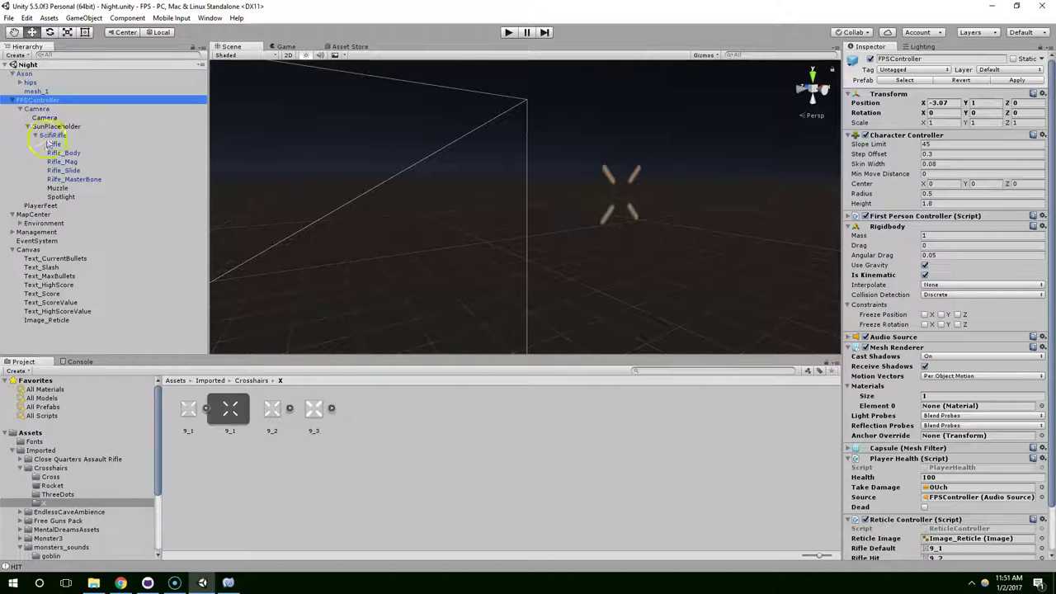
pyautogui.click(64, 196)
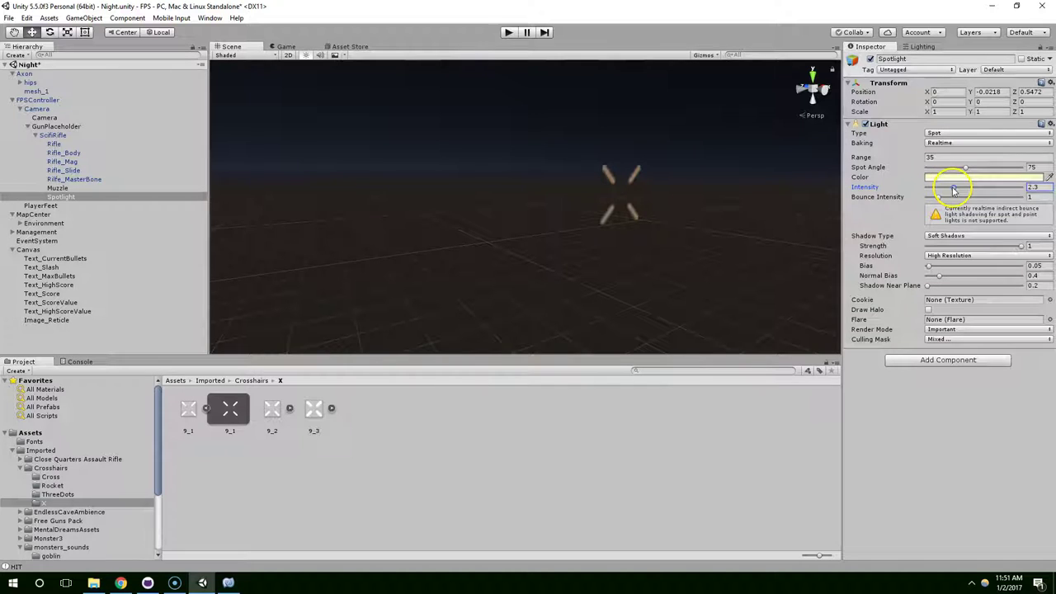
# Play-test the scene with the brighter flashlight
pyautogui.click(503, 33)
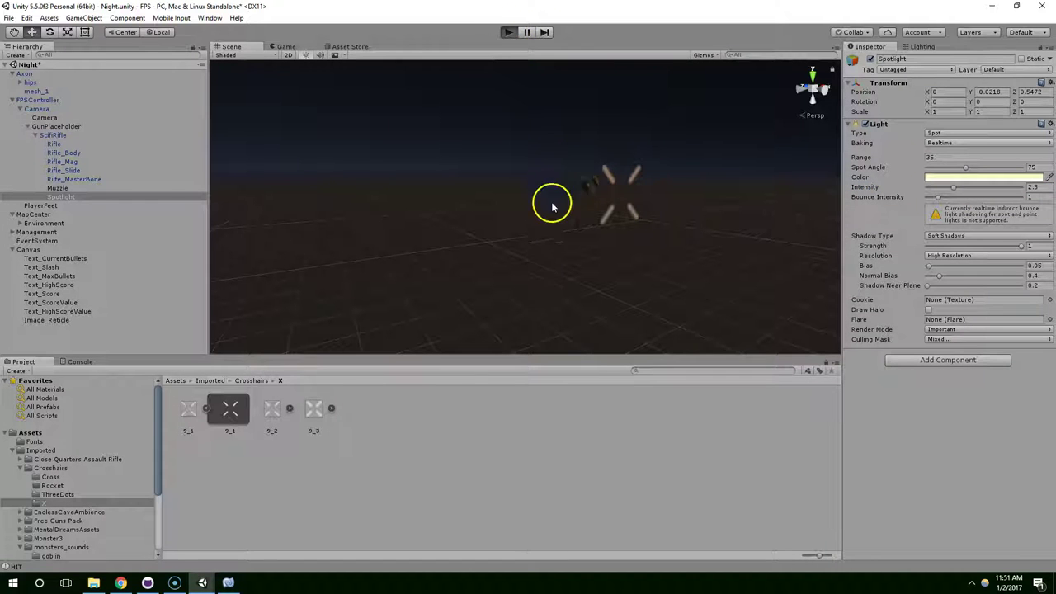